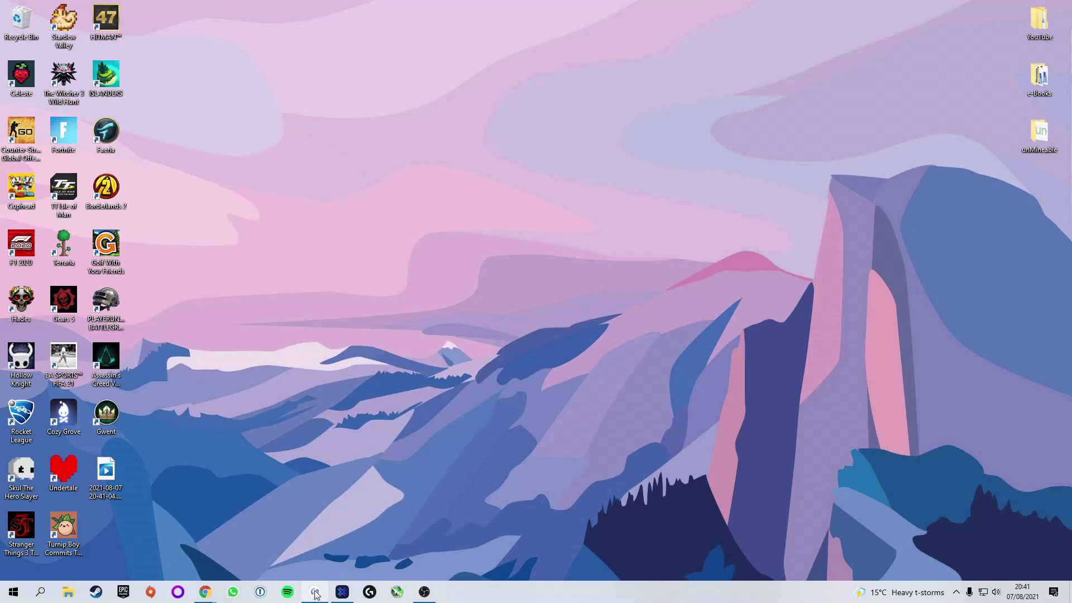
# - Restore Ledger Live on the Ethereum Classic 1 account (€0.71) and move its window down-left
pyautogui.moveTo(315, 592)
pyautogui.click(296, 571)
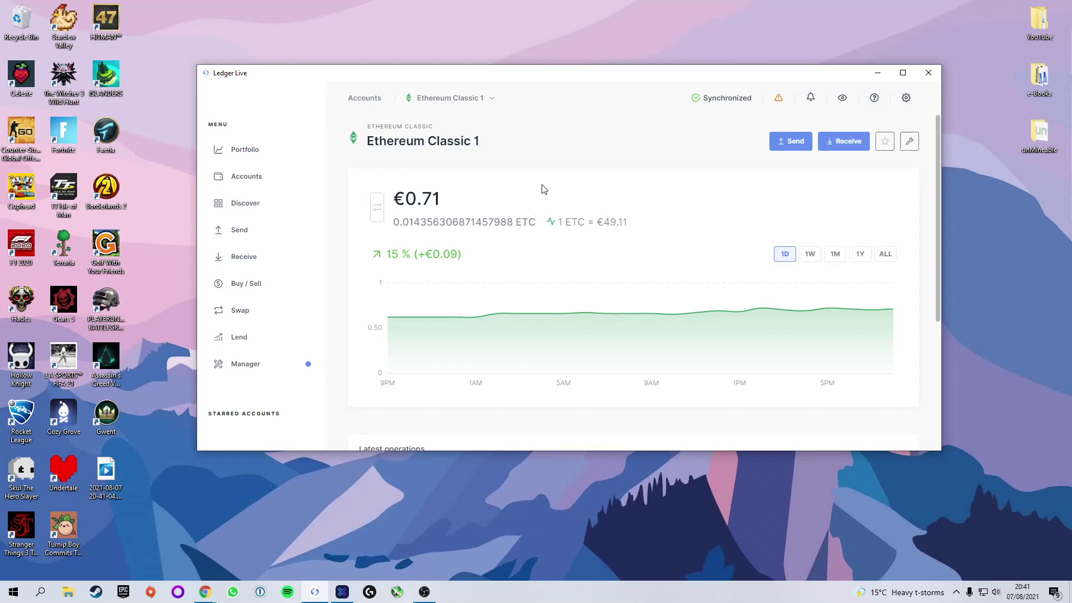
pyautogui.moveTo(538, 78); pyautogui.dragTo(519, 108)
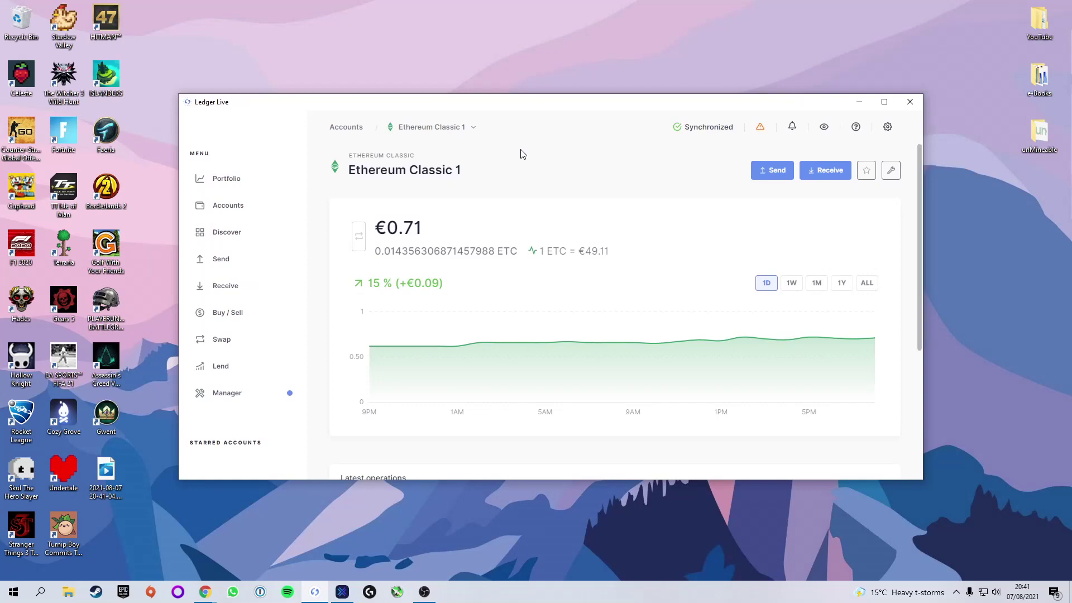
# - Bring Exodus to the front on its 0.00 ETC Ethereum Classic wallet and move it up-left
pyautogui.click(342, 593)
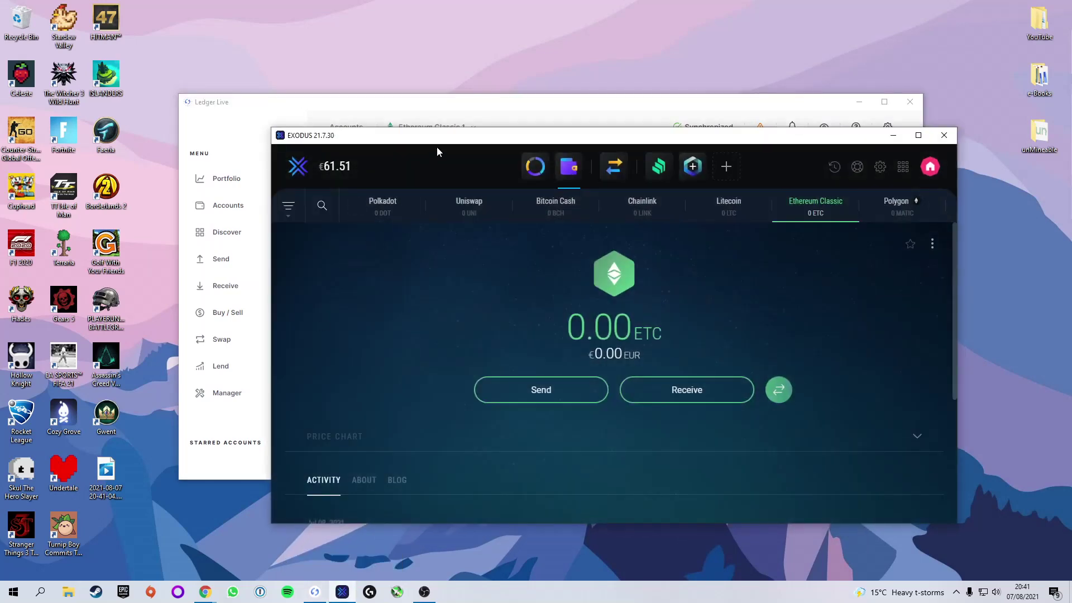
pyautogui.moveTo(437, 147); pyautogui.dragTo(399, 128)
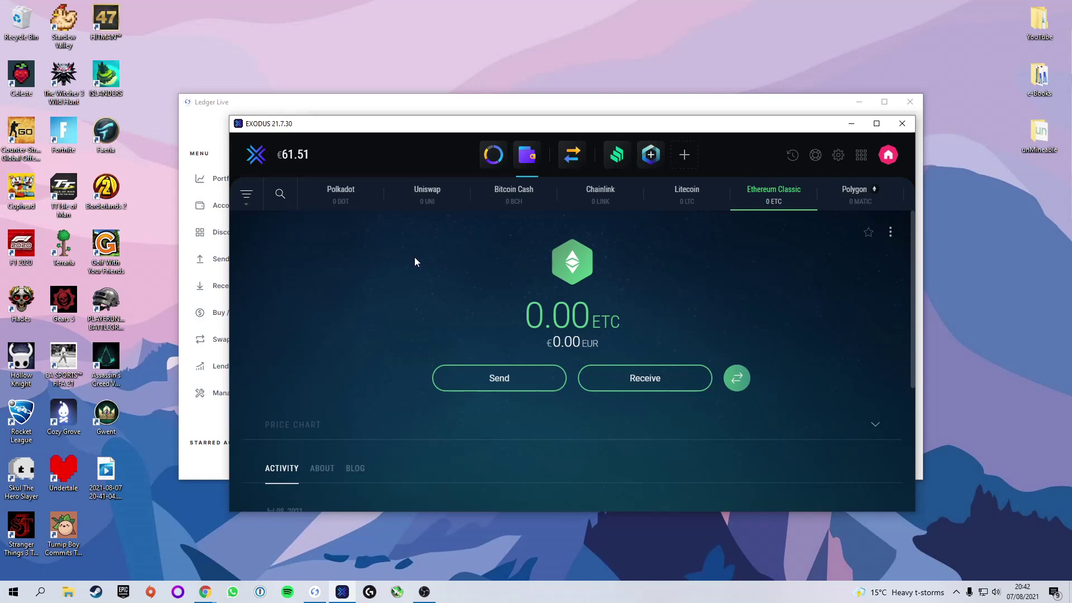
# - Minimize Exodus and Ledger Live, then create a desktop folder named NBMiner
pyautogui.click(849, 125)
pyautogui.click(860, 102)
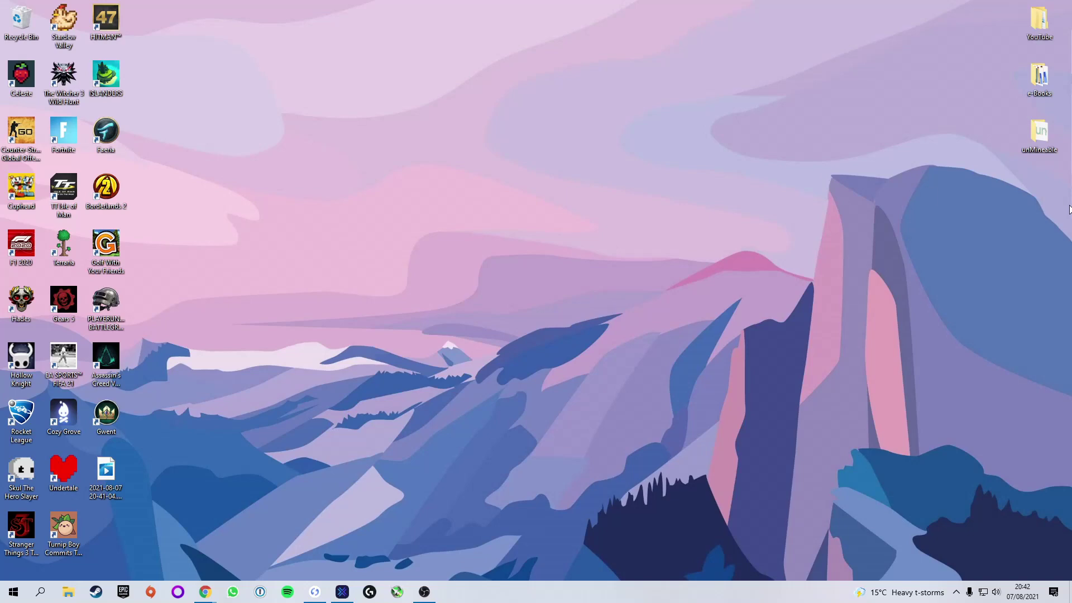
pyautogui.rightClick(1038, 173)
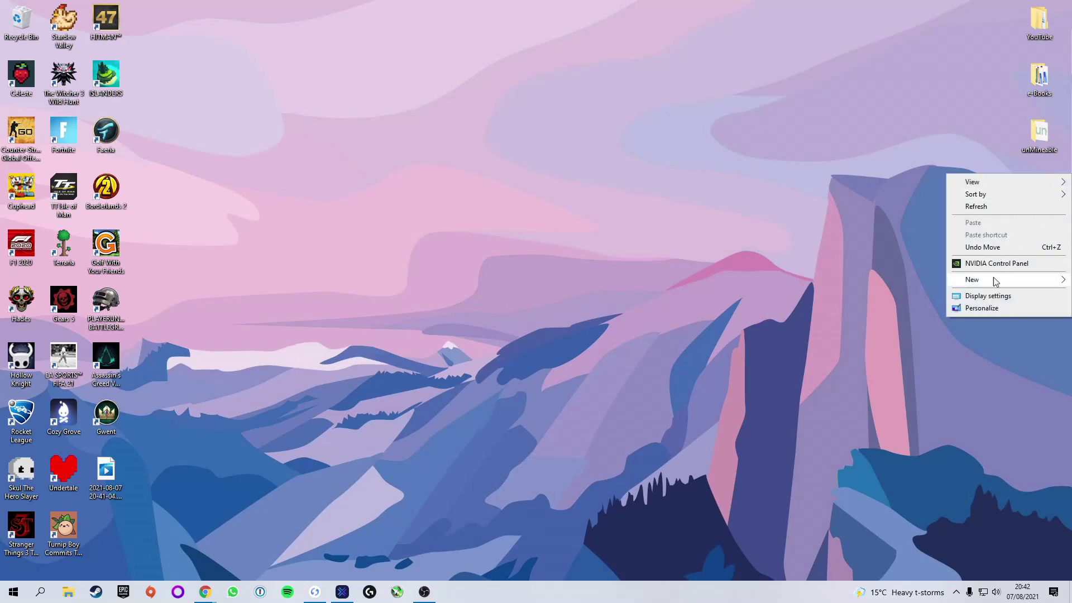
pyautogui.moveTo(993, 278)
pyautogui.click(892, 282)
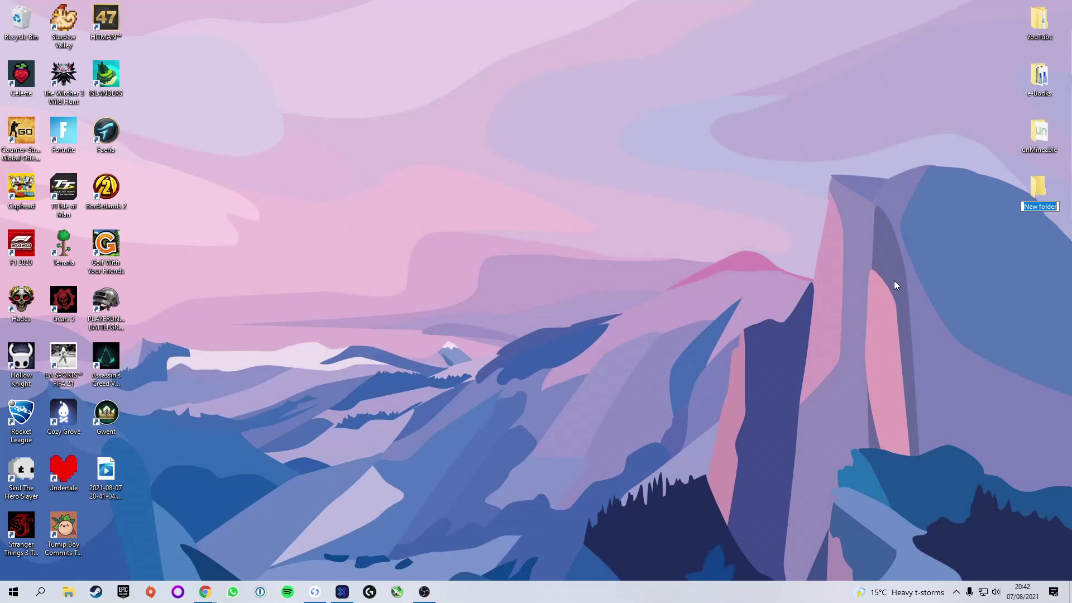
pyautogui.write('NBMiner')
pyautogui.press('Return')
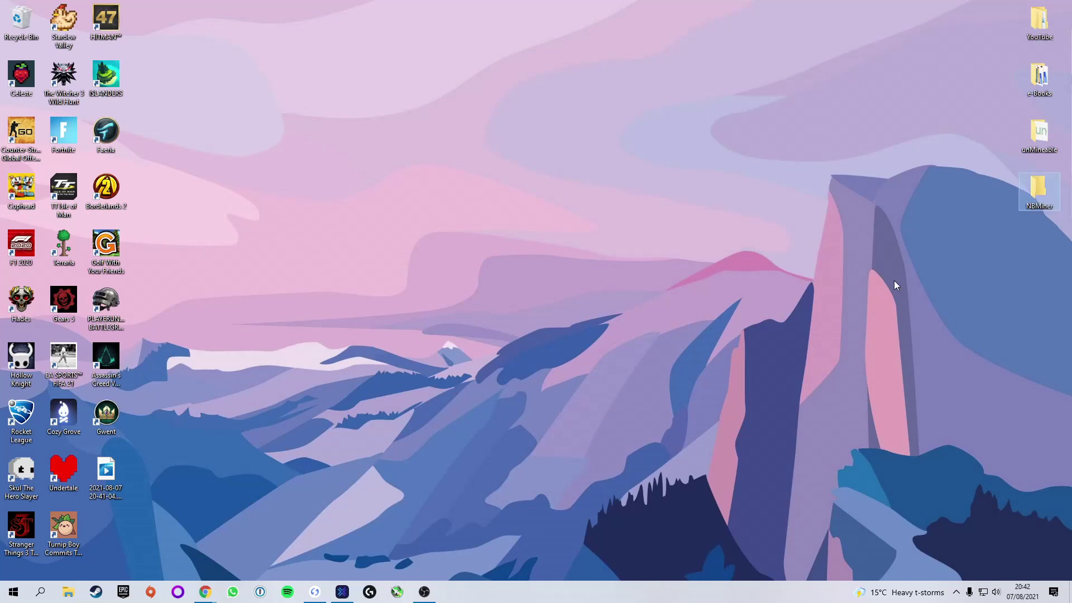
pyautogui.click(931, 273)
# - Search Start for Virus & threat protection, open its Manage settings page and scroll to Exclusions
pyautogui.press('super')
pyautogui.write('vri')
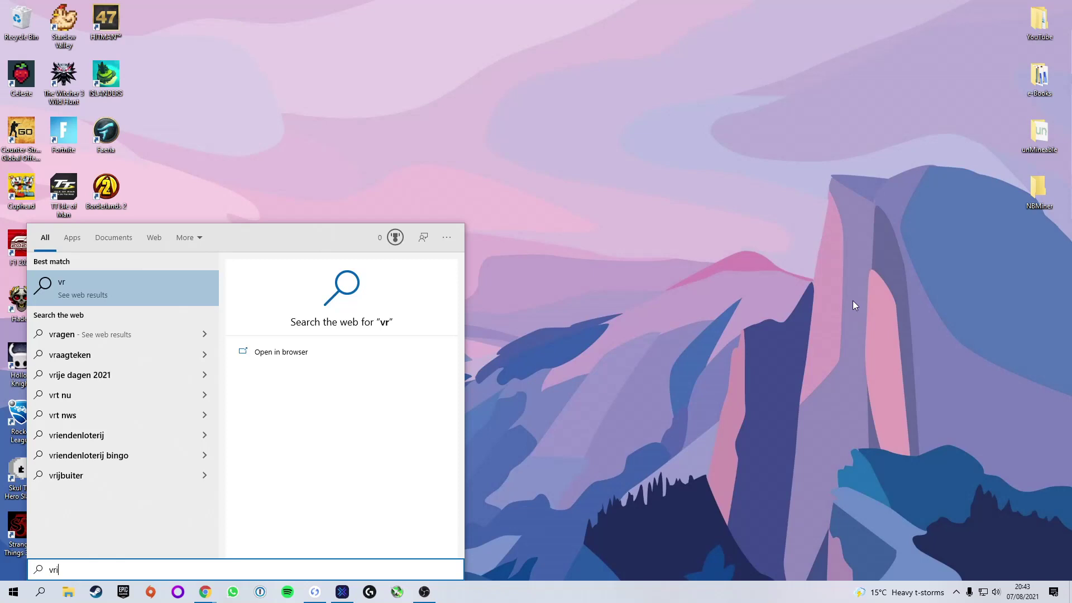
pyautogui.press('BackSpace')
pyautogui.press('BackSpace')
pyautogui.write('or')
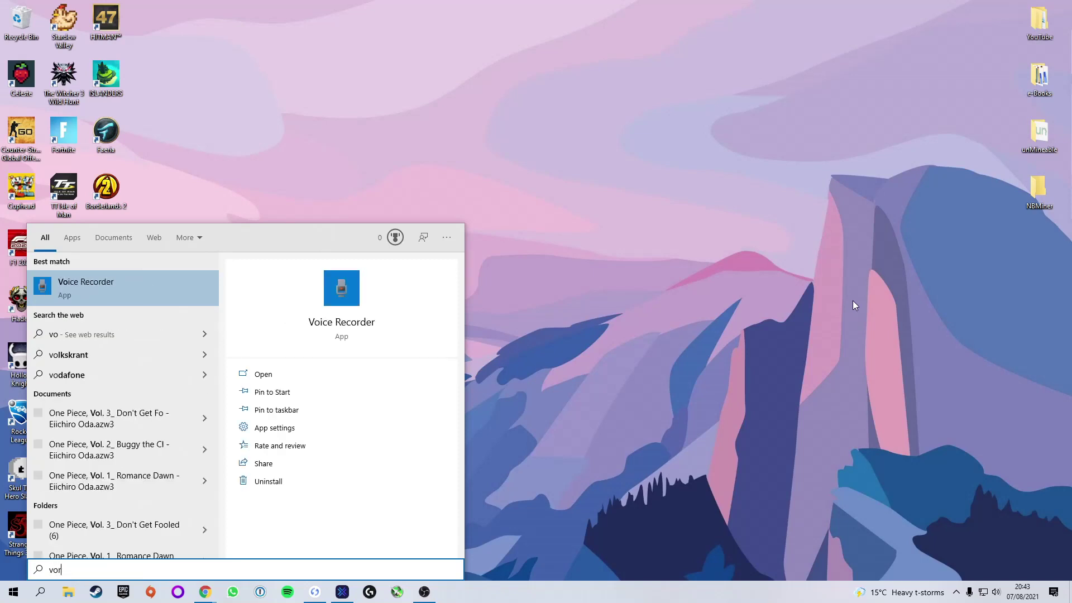
pyautogui.press('BackSpace')
pyautogui.press('BackSpace')
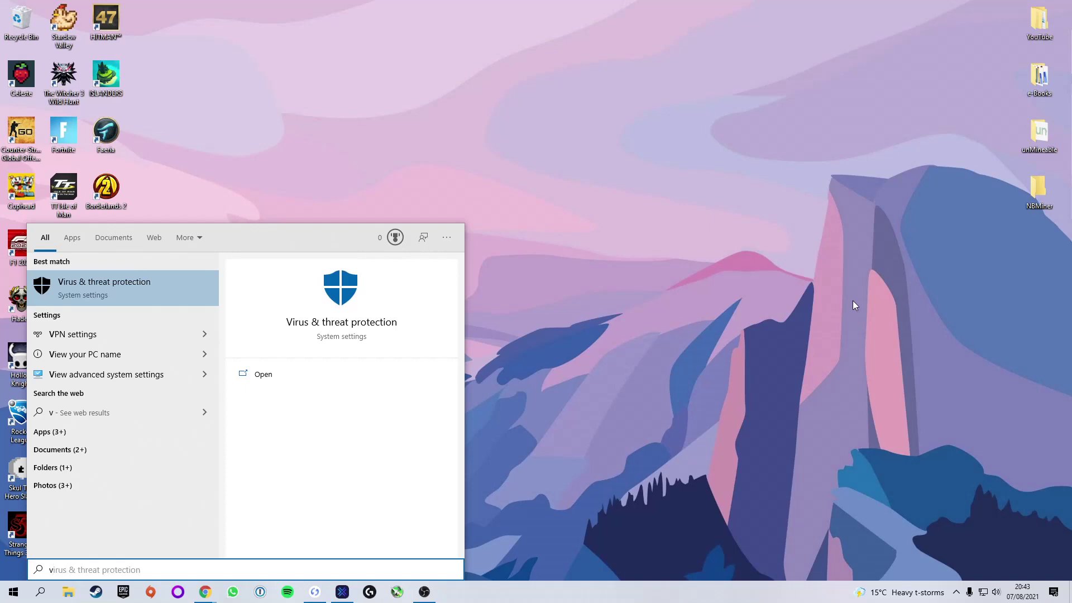
pyautogui.press('Return')
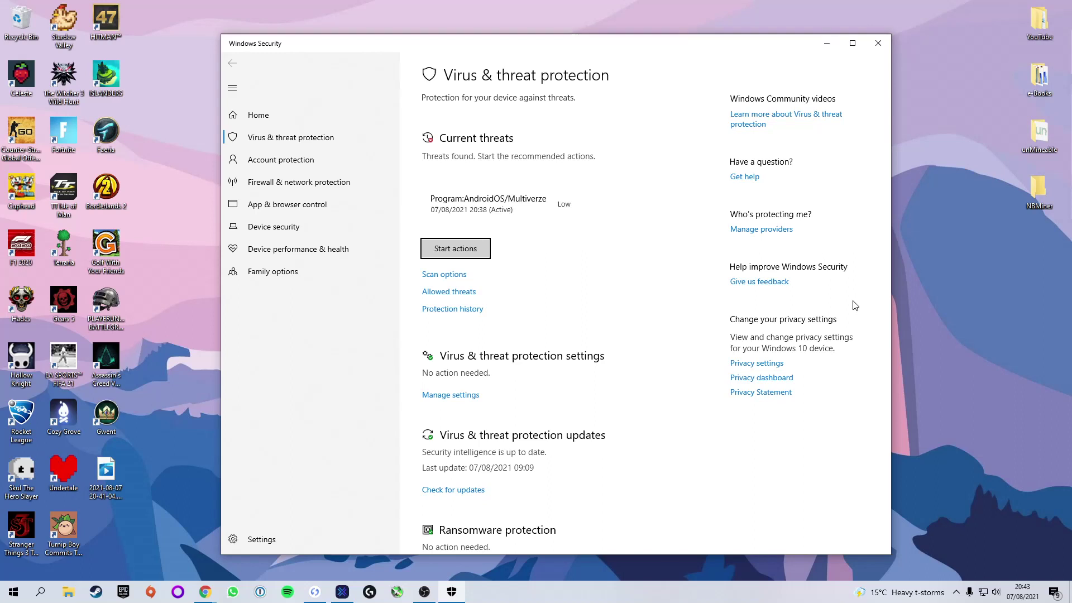
pyautogui.scroll(-1, 537, 384)
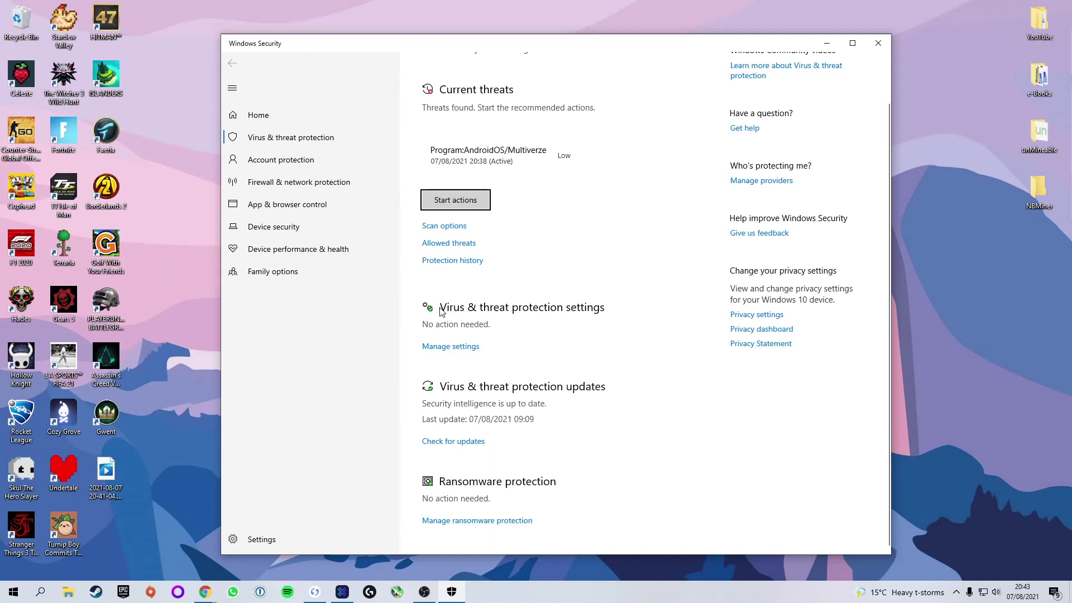
pyautogui.click(451, 350)
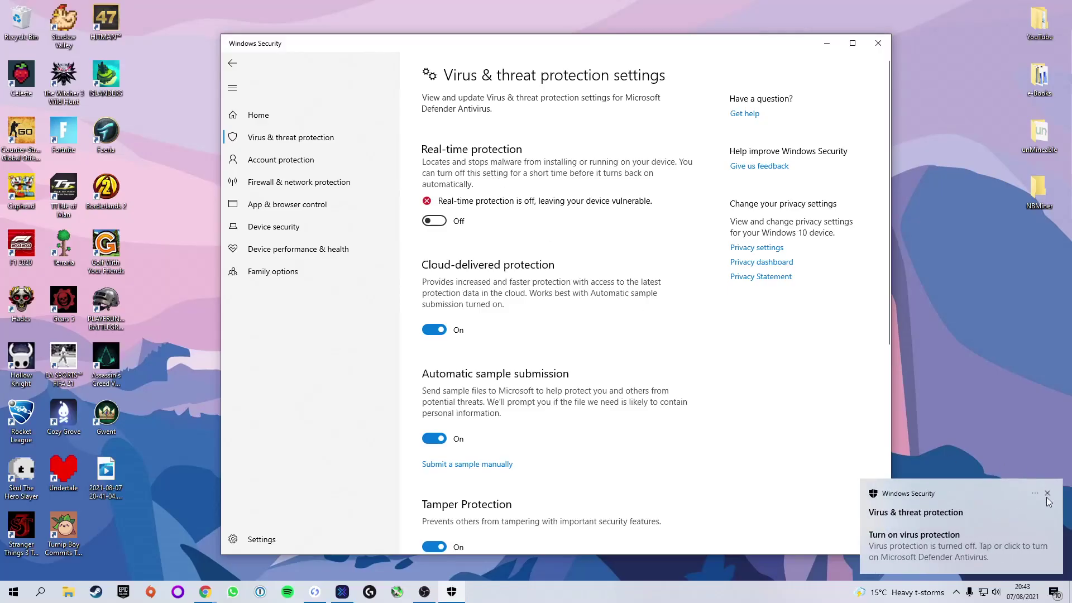
pyautogui.click(1048, 493)
pyautogui.scroll(-5, 536, 397)
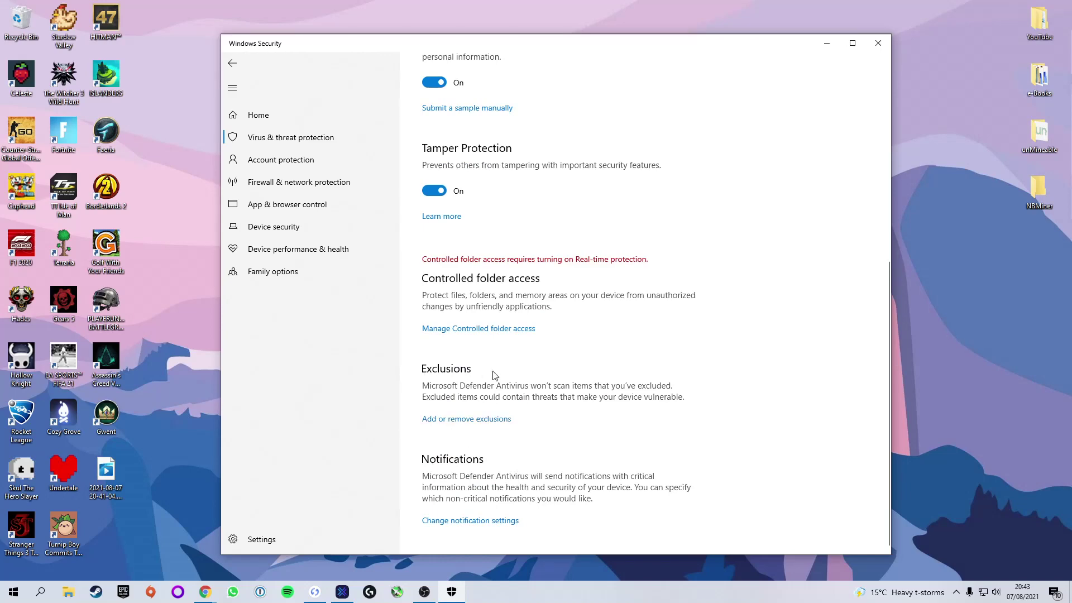
# - Add the desktop NBMiner folder as a Defender folder exclusion, then close Windows Security
pyautogui.click(445, 424)
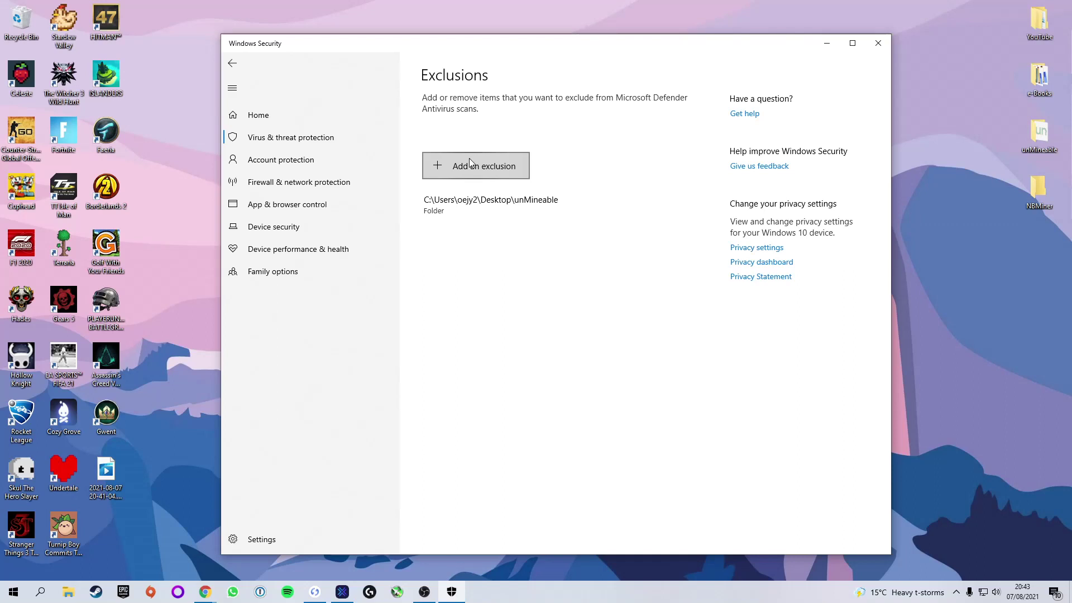
pyautogui.click(469, 161)
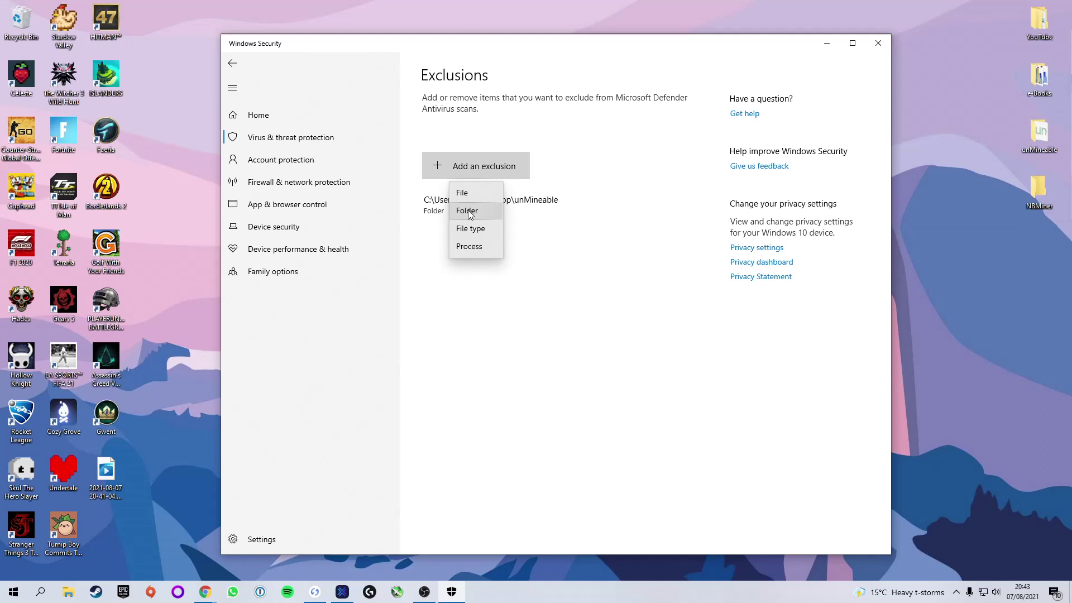
pyautogui.click(468, 210)
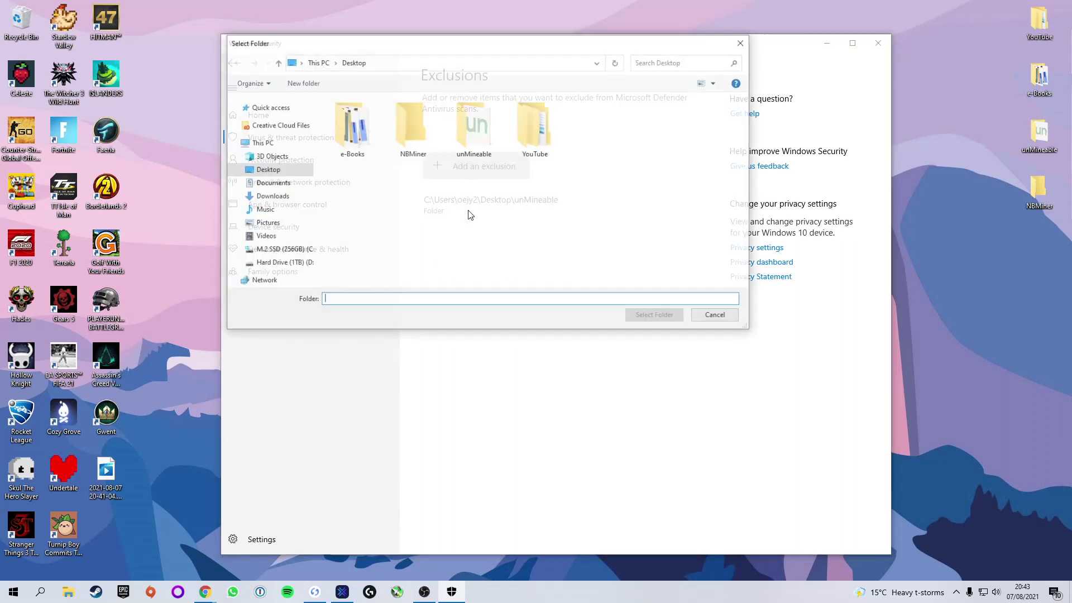
pyautogui.click(413, 115)
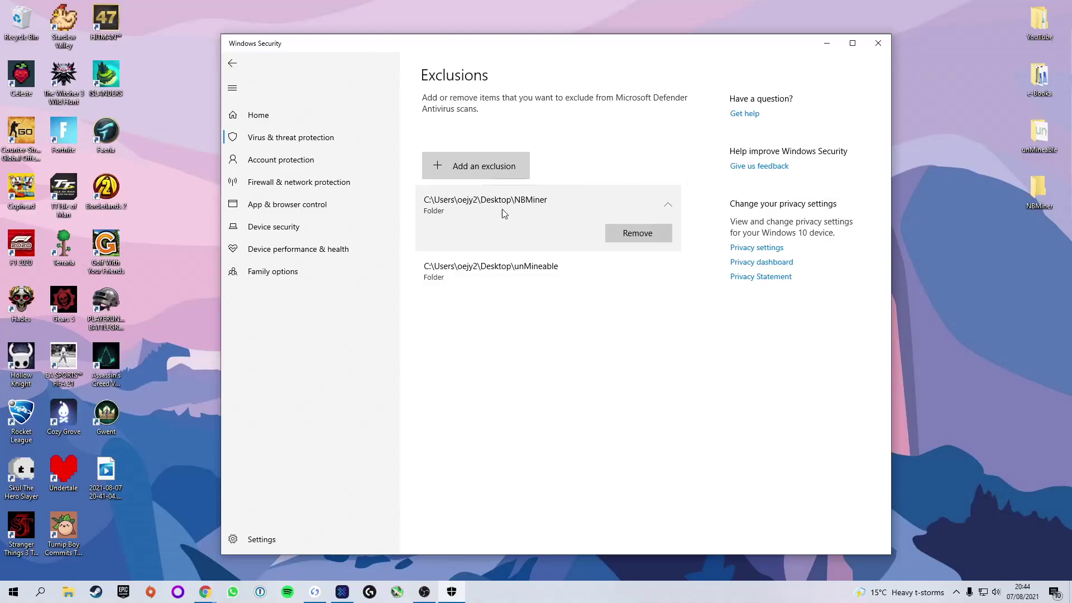
pyautogui.click(668, 207)
pyautogui.click(883, 47)
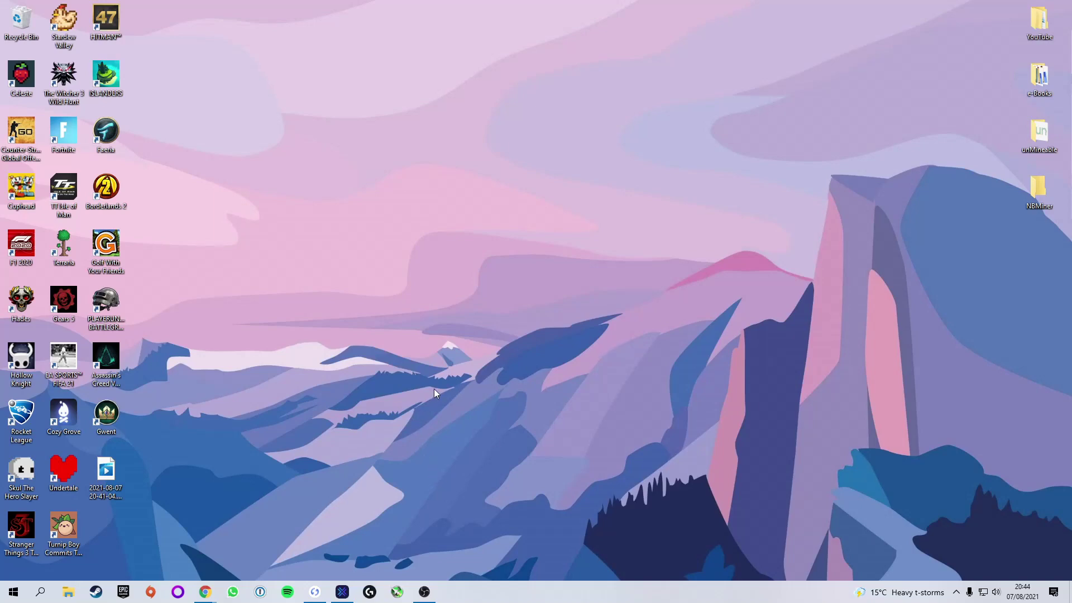
# - In Chrome, switch to the NBMiner v38.2 release tab and download NBMiner_38.2_Win.zip
pyautogui.moveTo(205, 592)
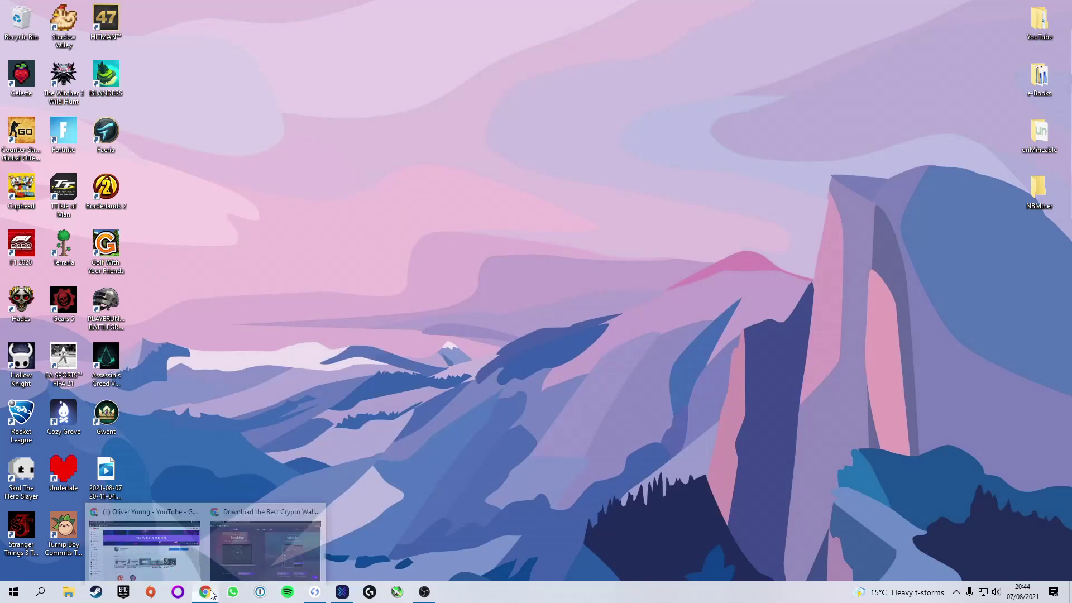
pyautogui.click(253, 540)
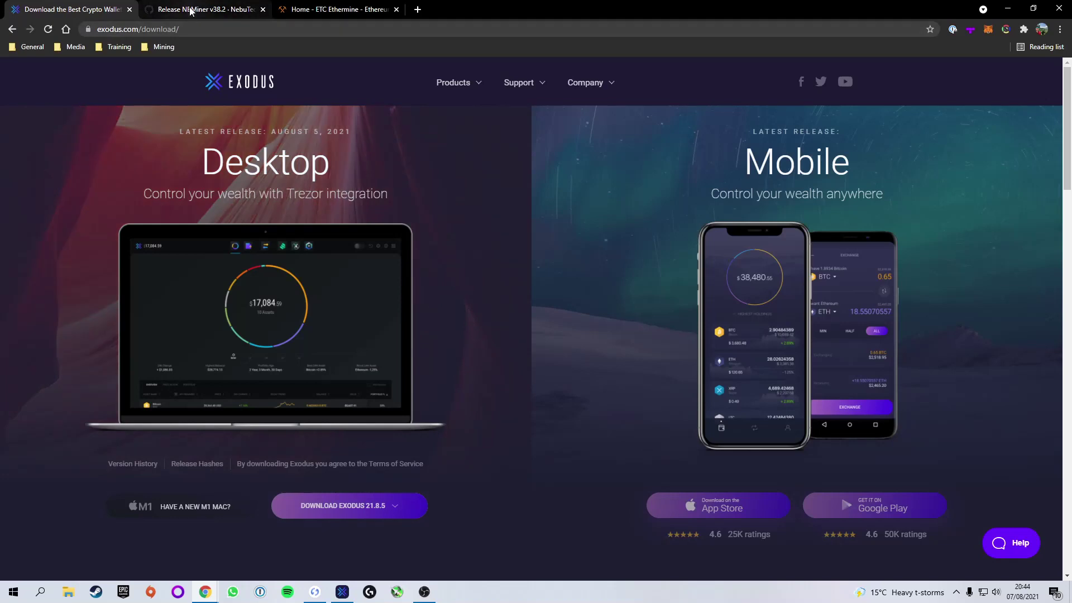
pyautogui.click(192, 10)
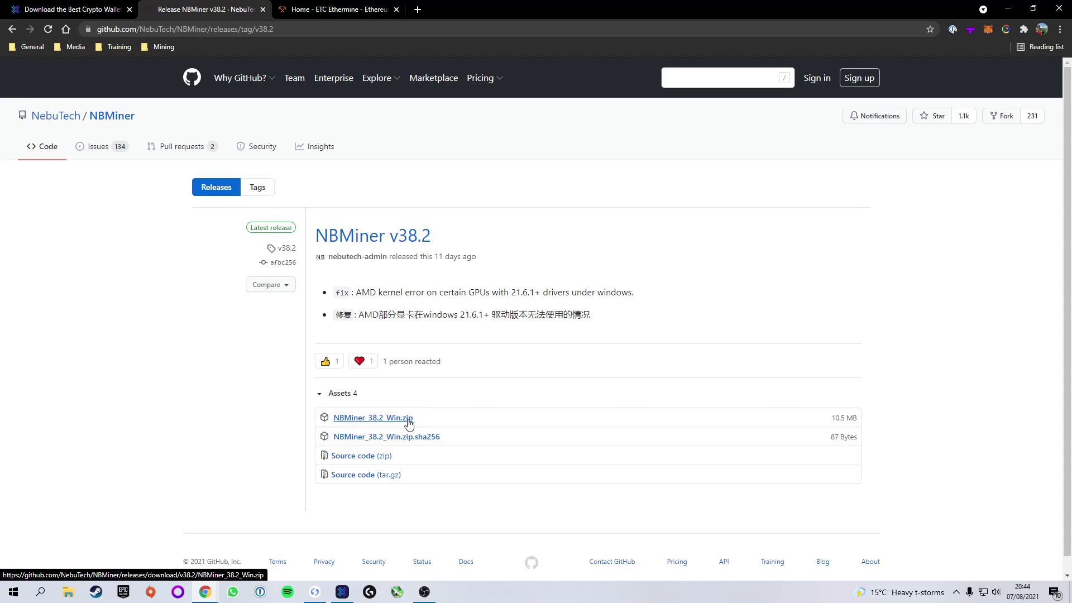
pyautogui.click(408, 423)
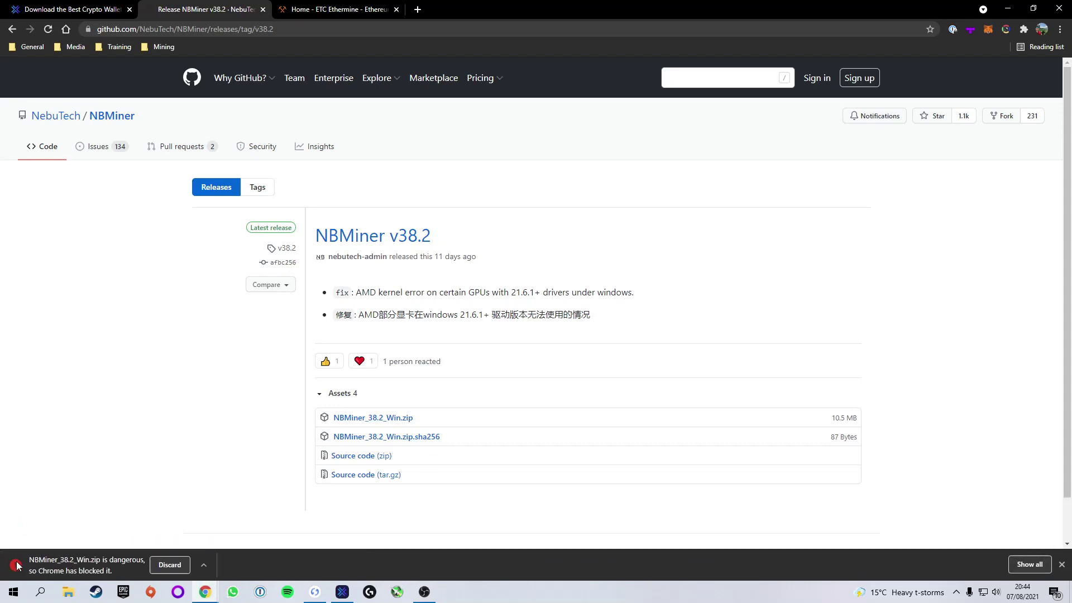
# - Keep the blocked NBMiner_38.2_Win.zip download anyway and close the Downloads page
pyautogui.click(1029, 565)
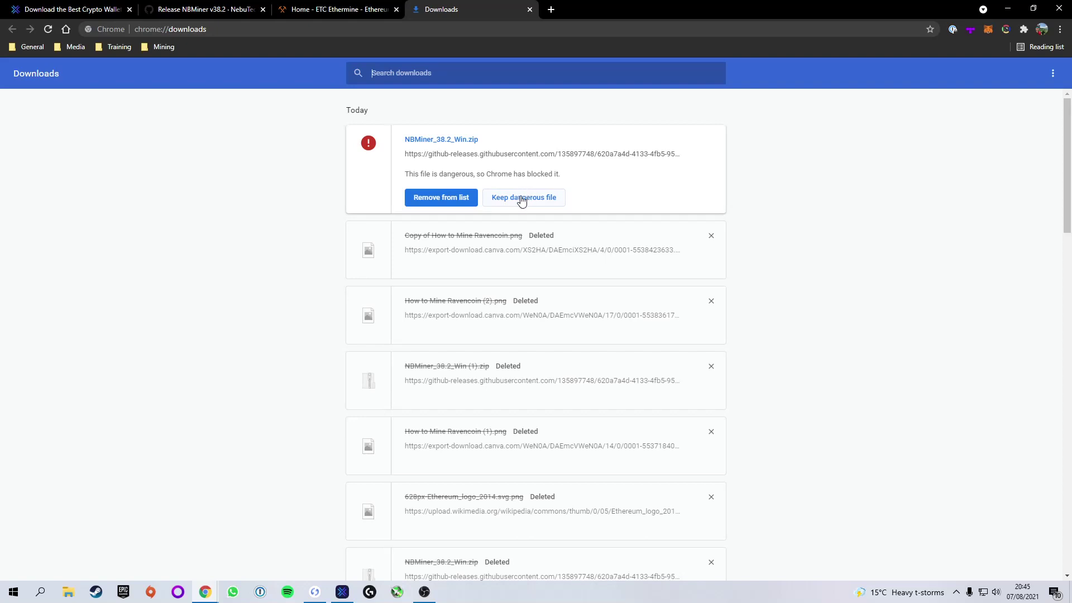
pyautogui.click(522, 199)
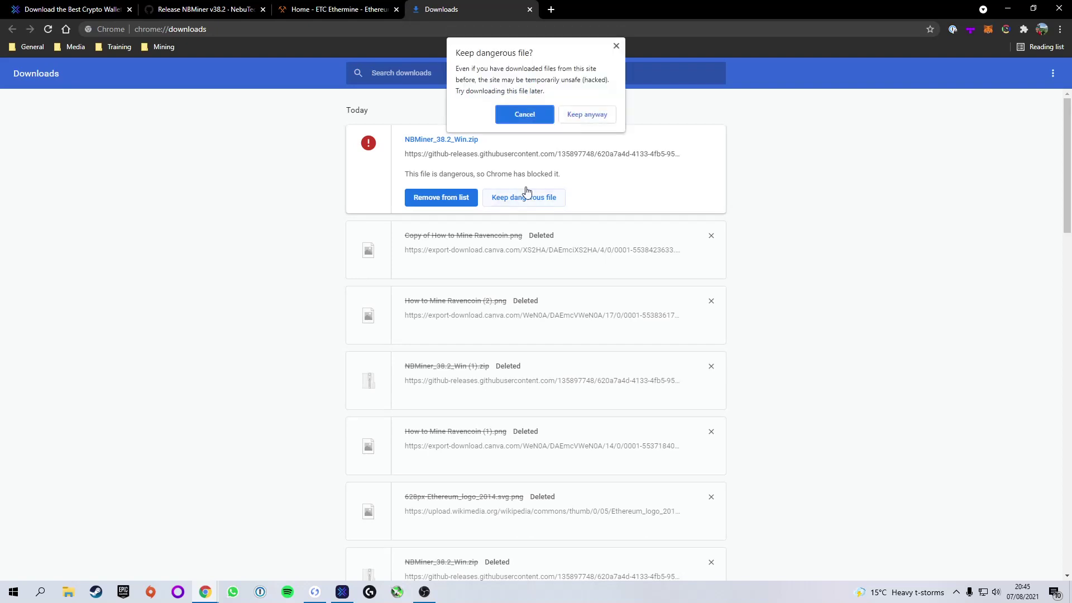
pyautogui.click(583, 114)
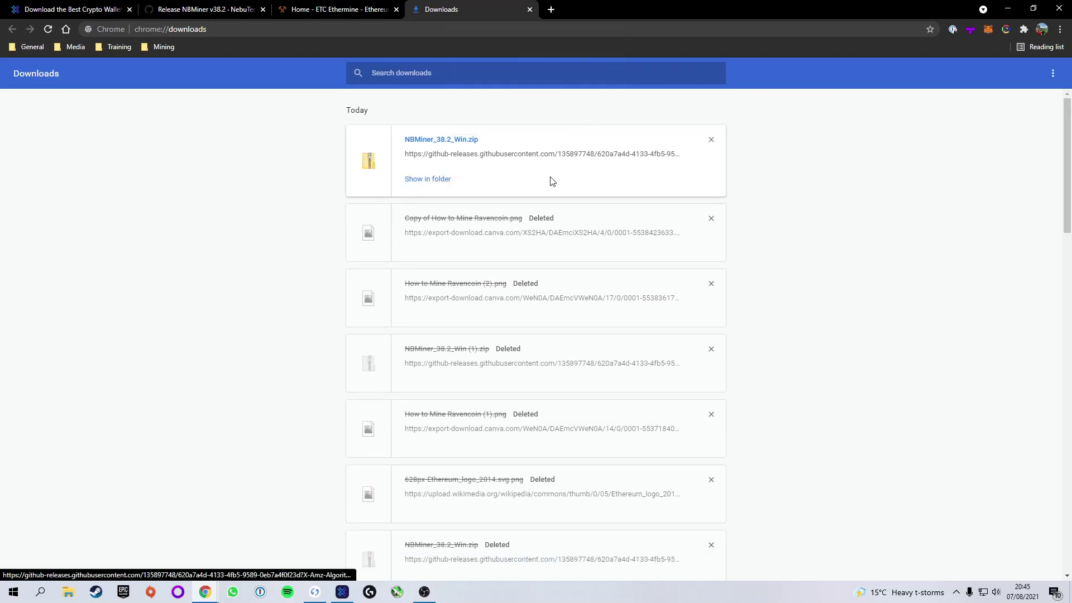
pyautogui.click(529, 10)
# - Minimize Chrome and open the Downloads folder in File Explorer, selecting the NBMiner zip
pyautogui.click(1006, 9)
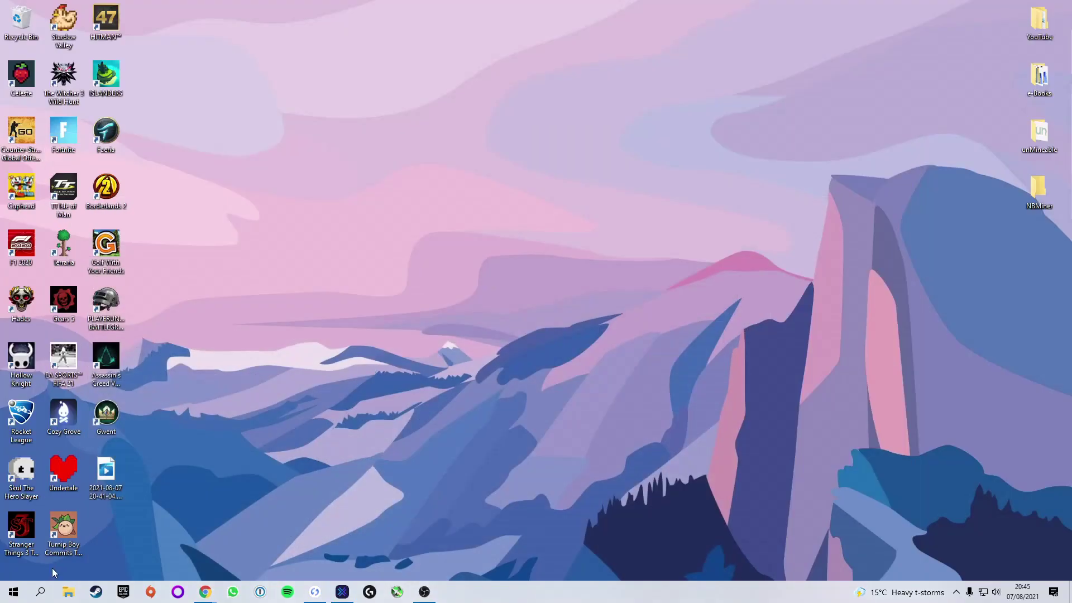
pyautogui.click(69, 592)
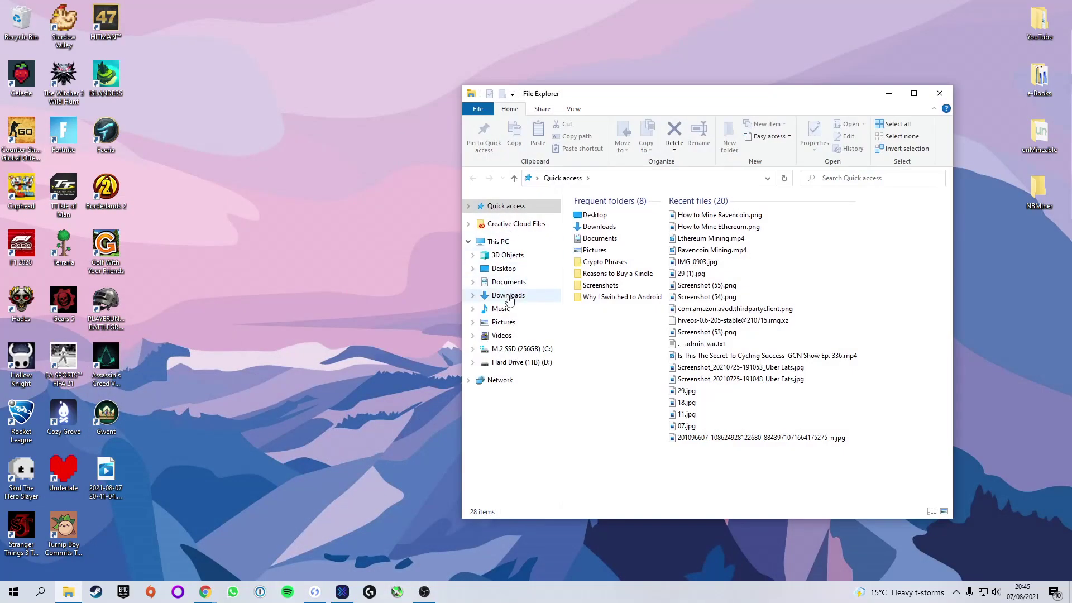
pyautogui.click(508, 296)
pyautogui.moveTo(627, 93); pyautogui.dragTo(530, 72)
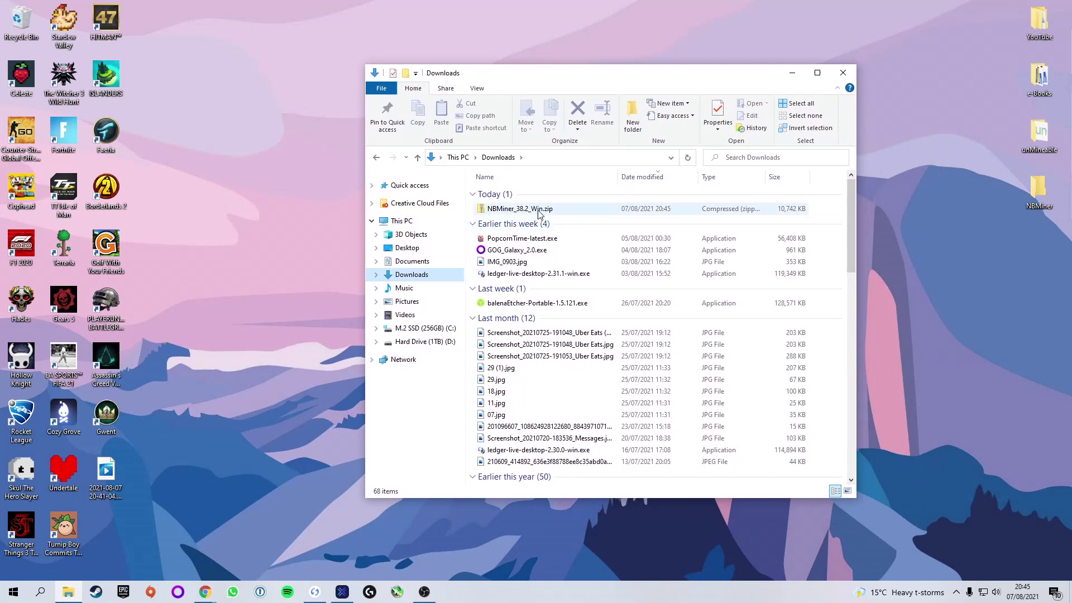
pyautogui.click(513, 212)
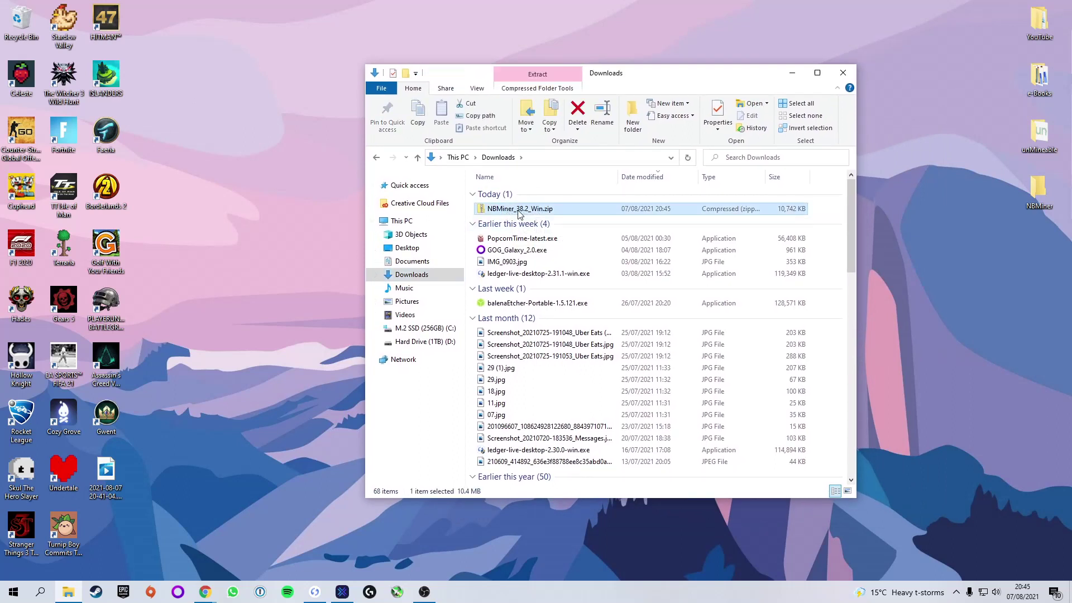
# - Extract All from the zip into Desktop\NBMiner
pyautogui.rightClick(545, 211)
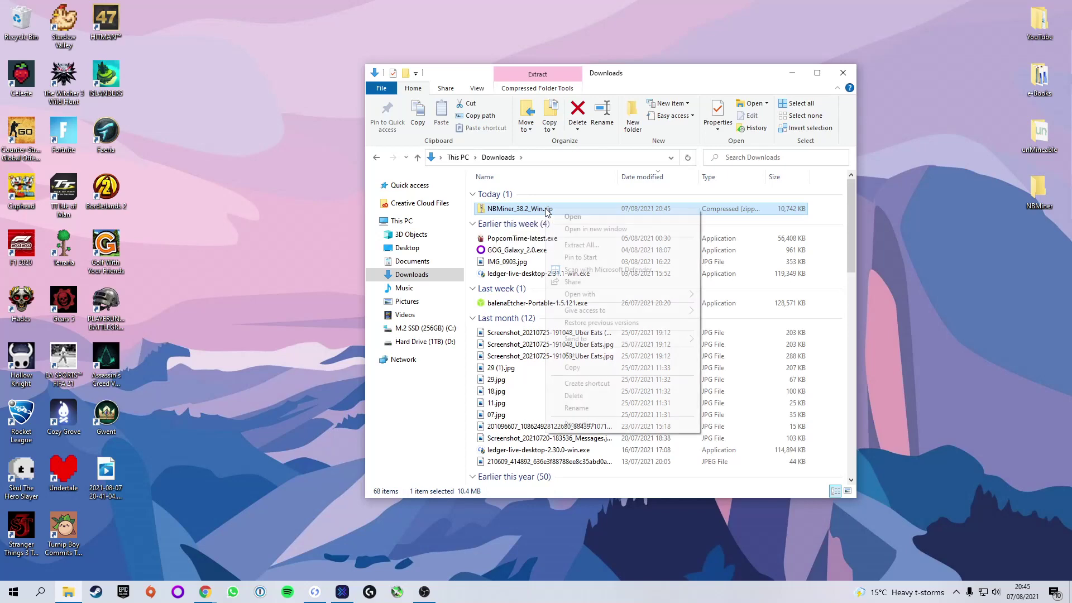
pyautogui.click(578, 249)
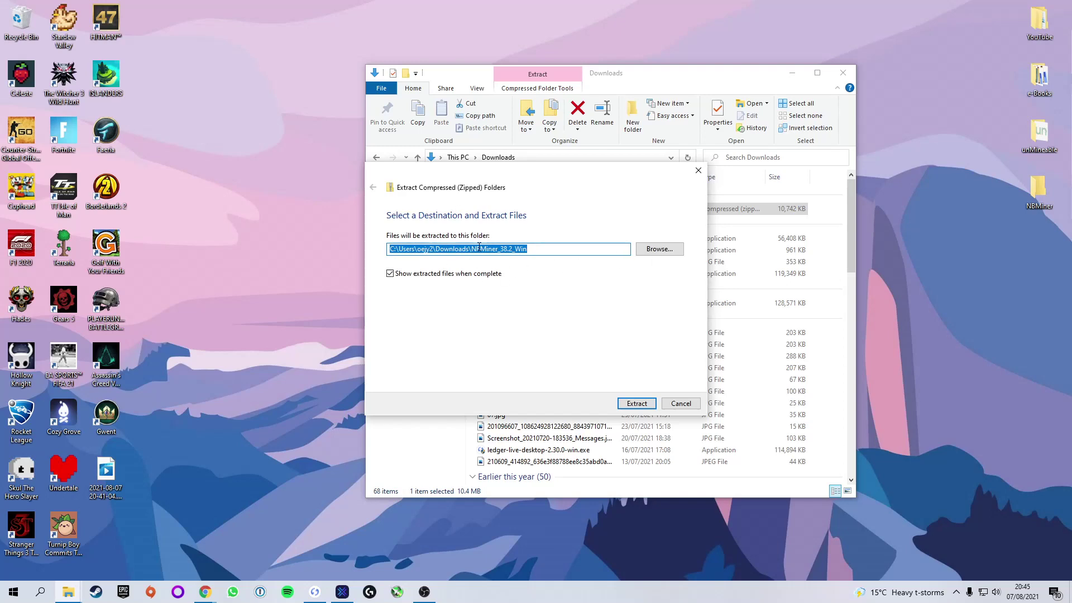
pyautogui.click(668, 253)
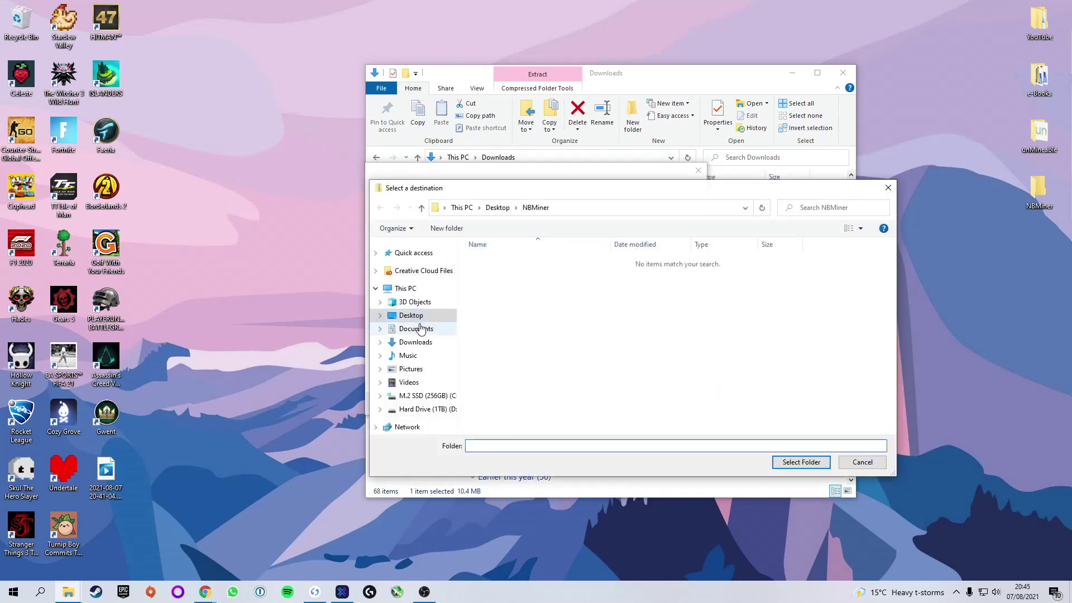
pyautogui.click(413, 315)
pyautogui.click(550, 276)
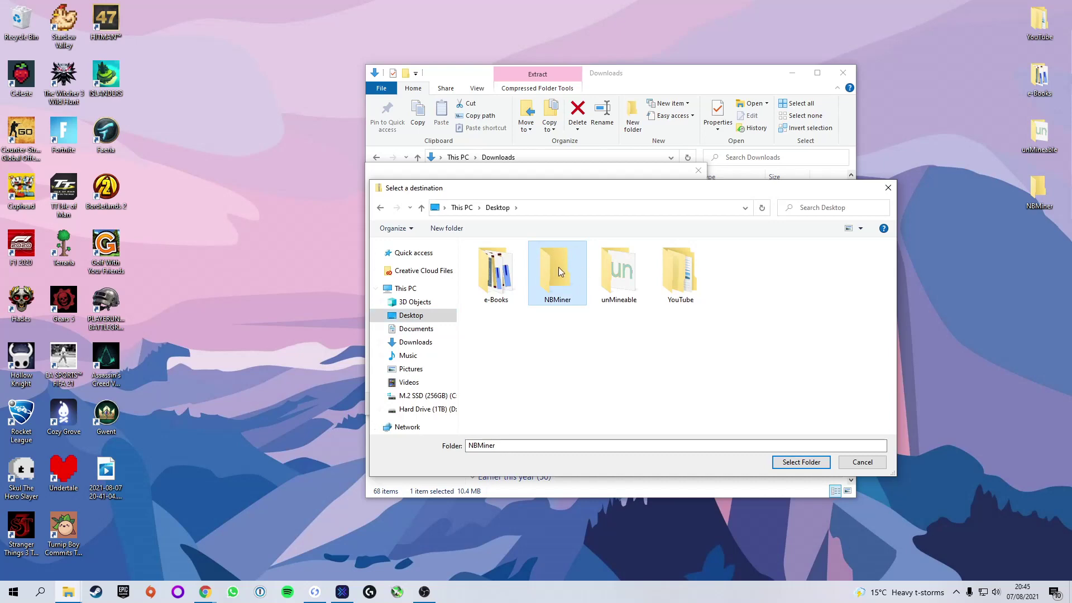
pyautogui.click(787, 463)
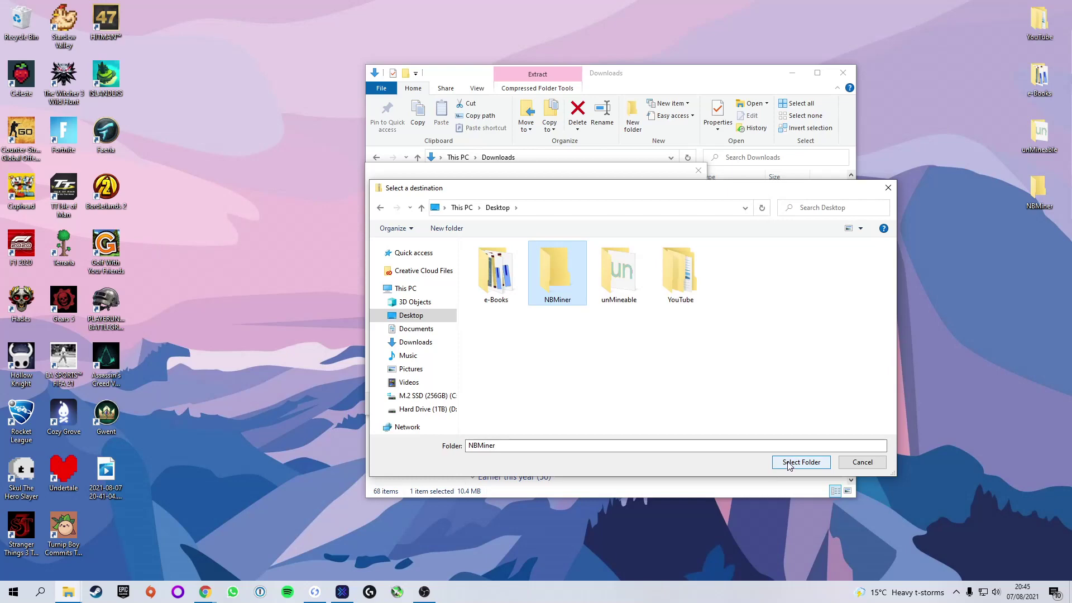
pyautogui.click(781, 463)
pyautogui.click(640, 404)
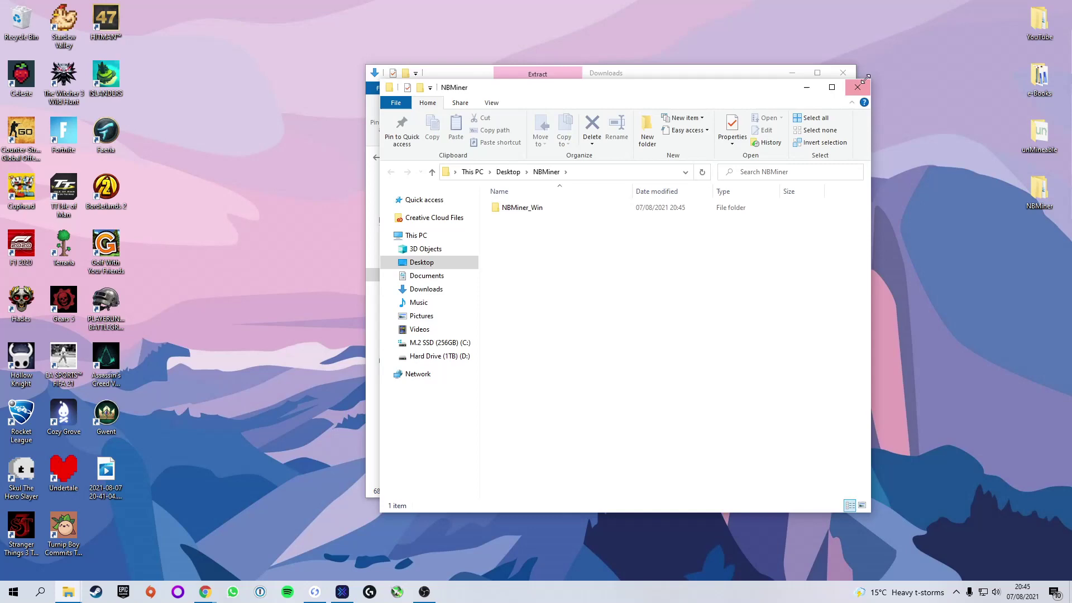
# - Close both Explorer windows and open Desktop\NBMiner\NBMiner_Win
pyautogui.click(858, 87)
pyautogui.click(853, 67)
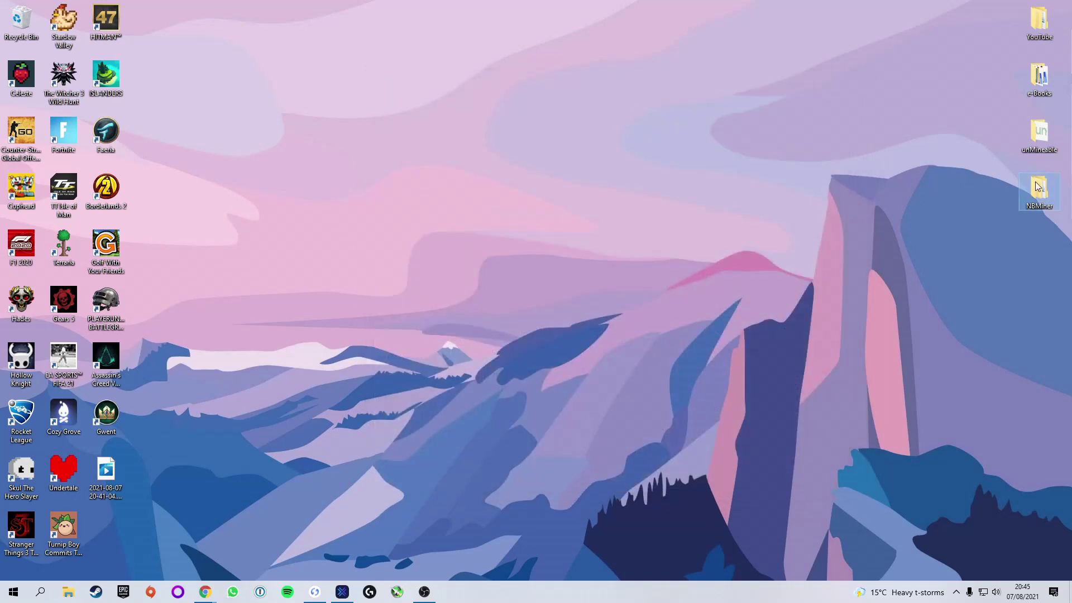
pyautogui.doubleClick(1040, 189)
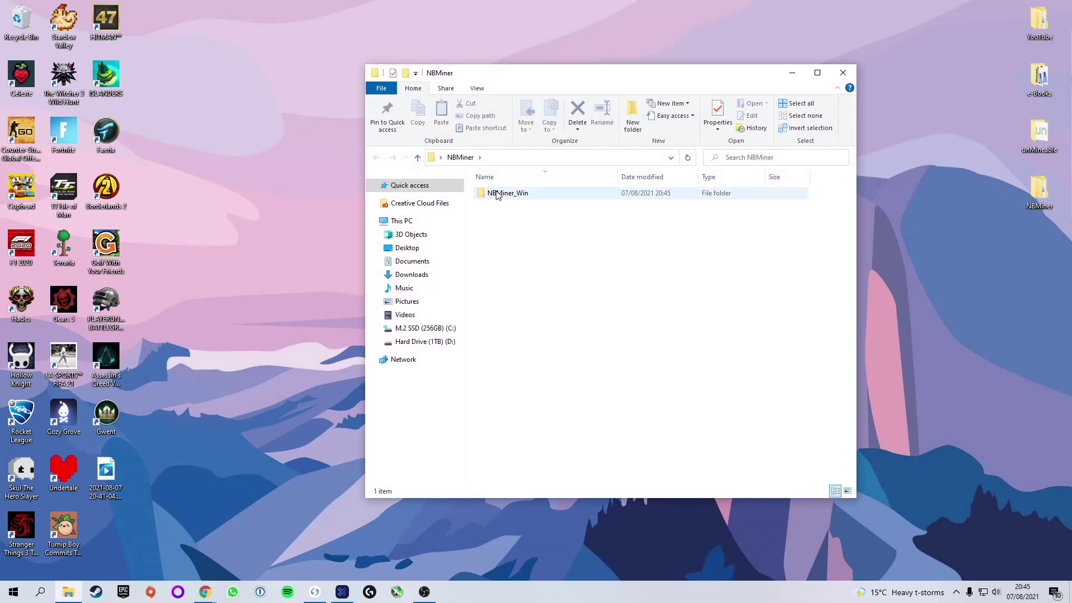
pyautogui.click(484, 197)
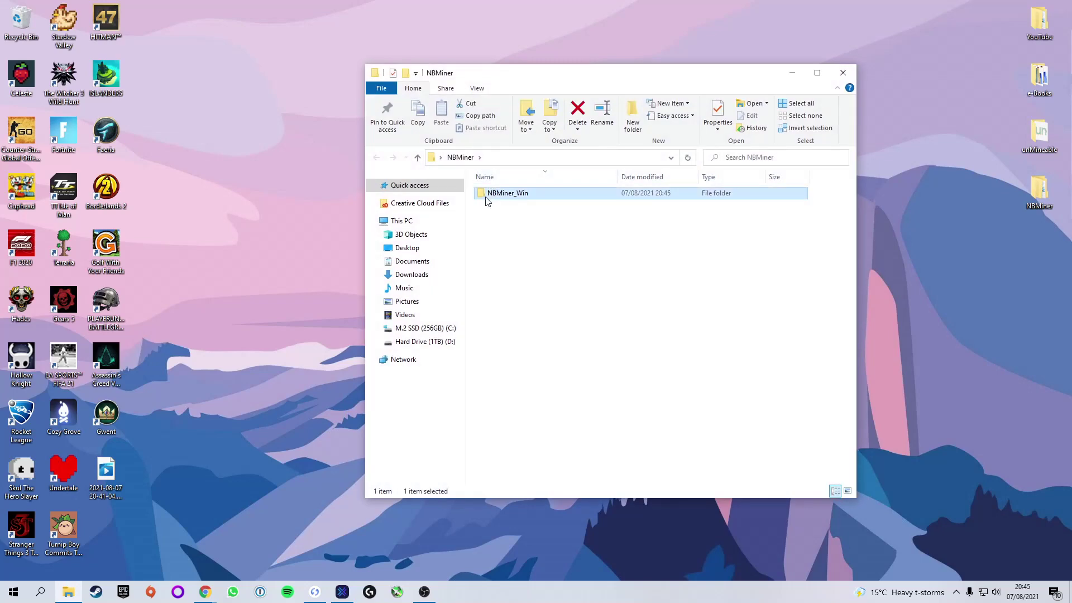
pyautogui.doubleClick(529, 193)
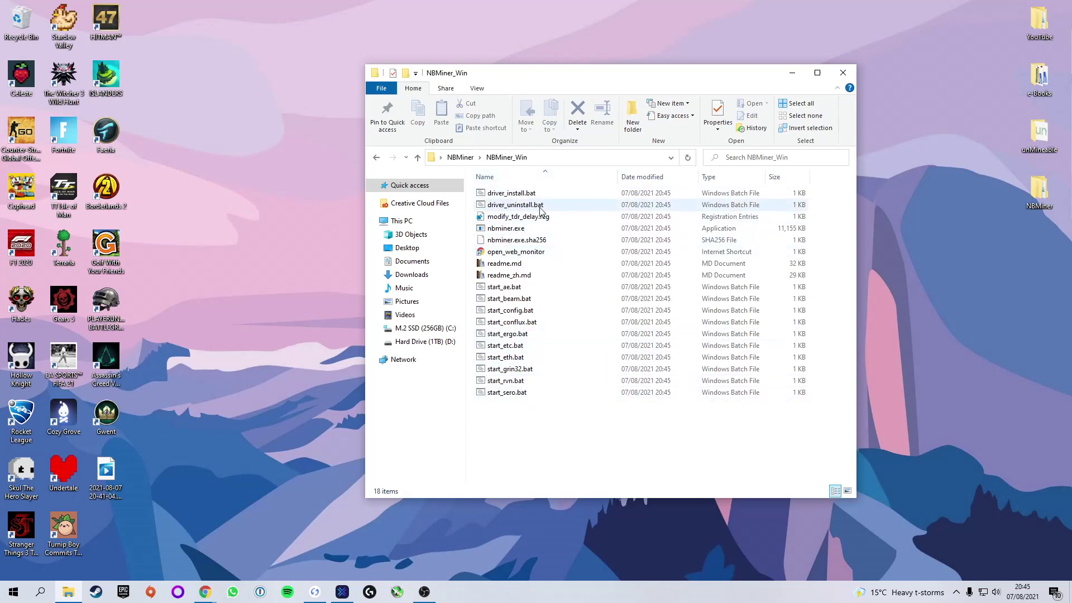
# - Highlight the support files through readme_zh.md, then the start scripts start_ae.bat through start_sero.bat
pyautogui.click(516, 195)
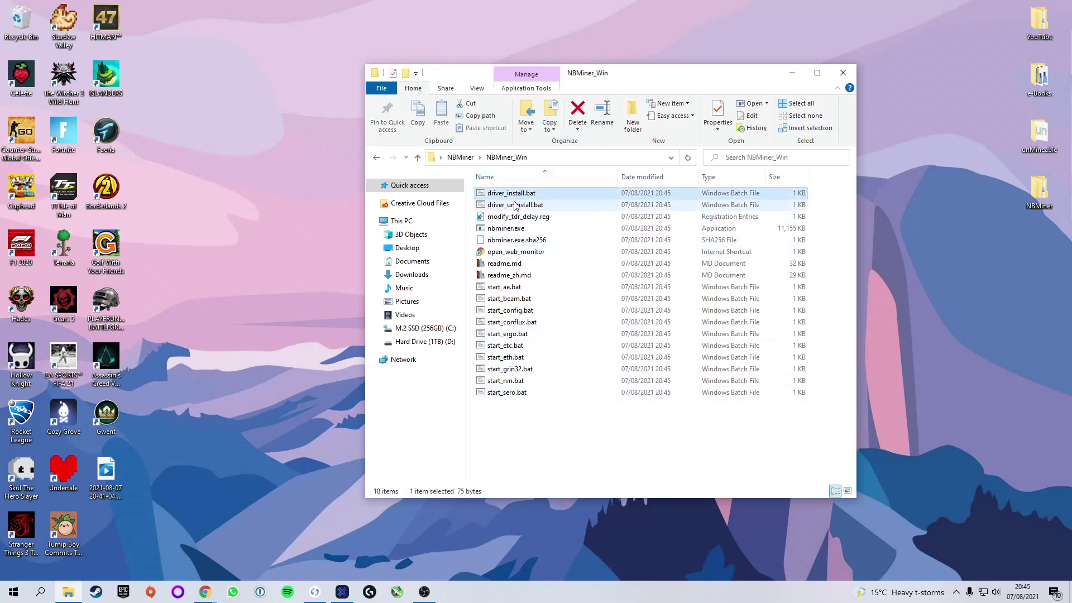
pyautogui.keyDown('shift'); pyautogui.click(519, 274); pyautogui.keyUp('shift')
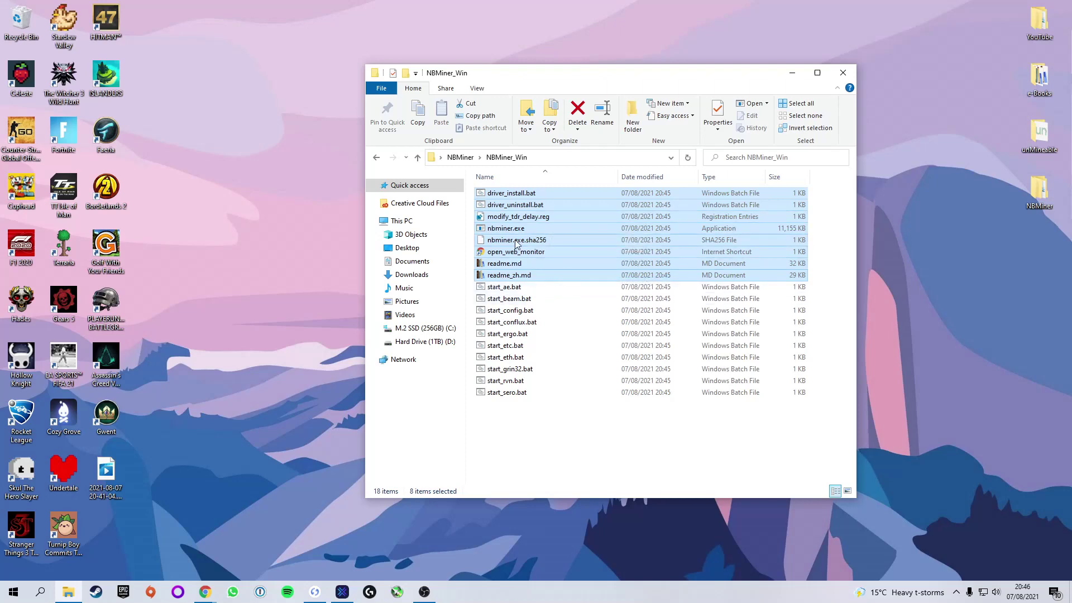
pyautogui.click(513, 287)
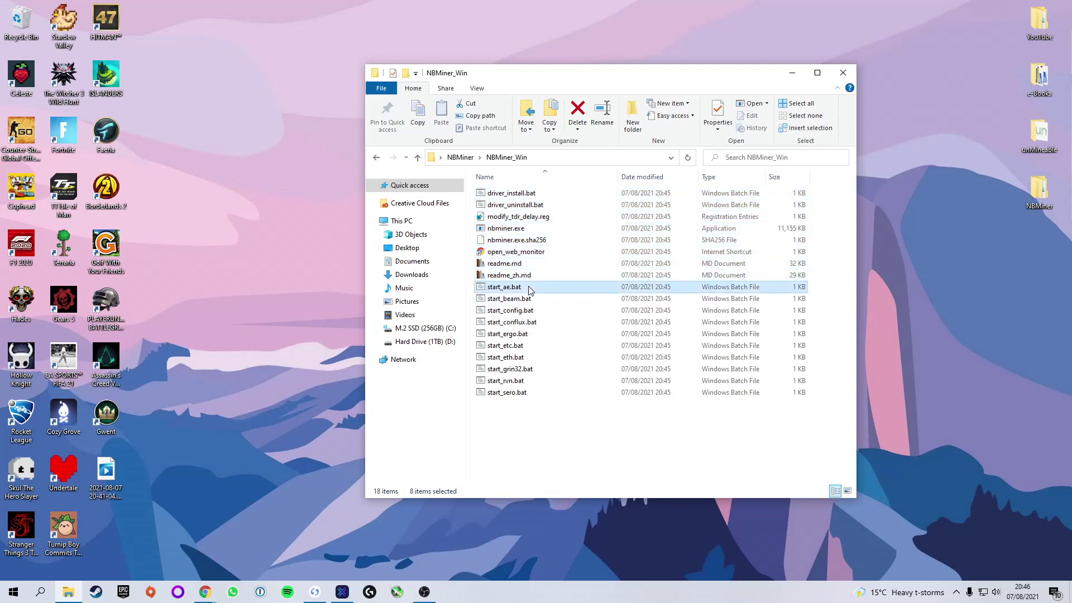
pyautogui.keyDown('shift'); pyautogui.click(532, 395); pyautogui.keyUp('shift')
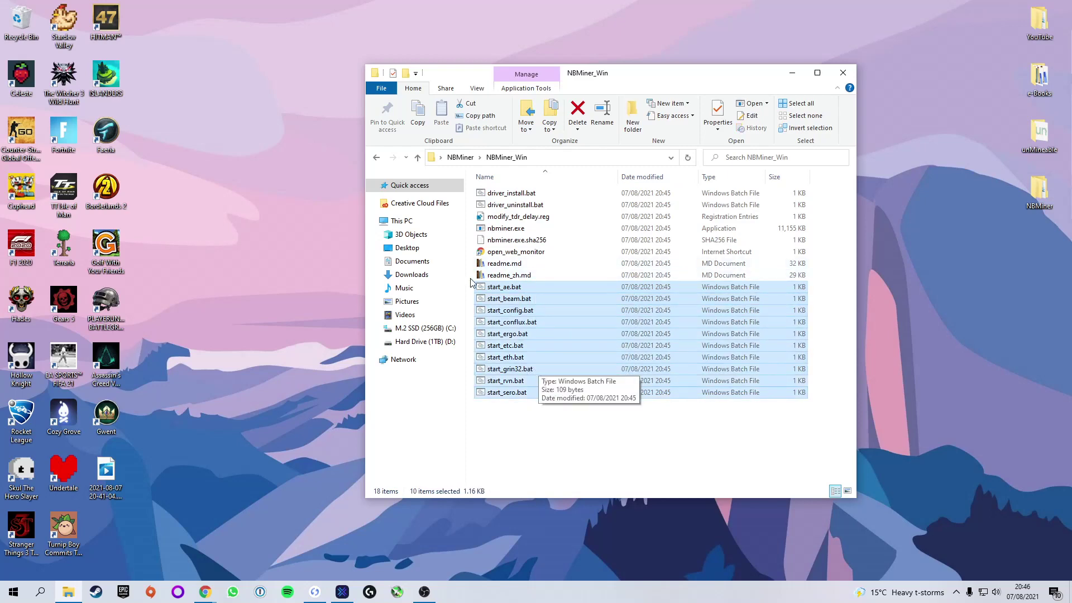
pyautogui.click(530, 445)
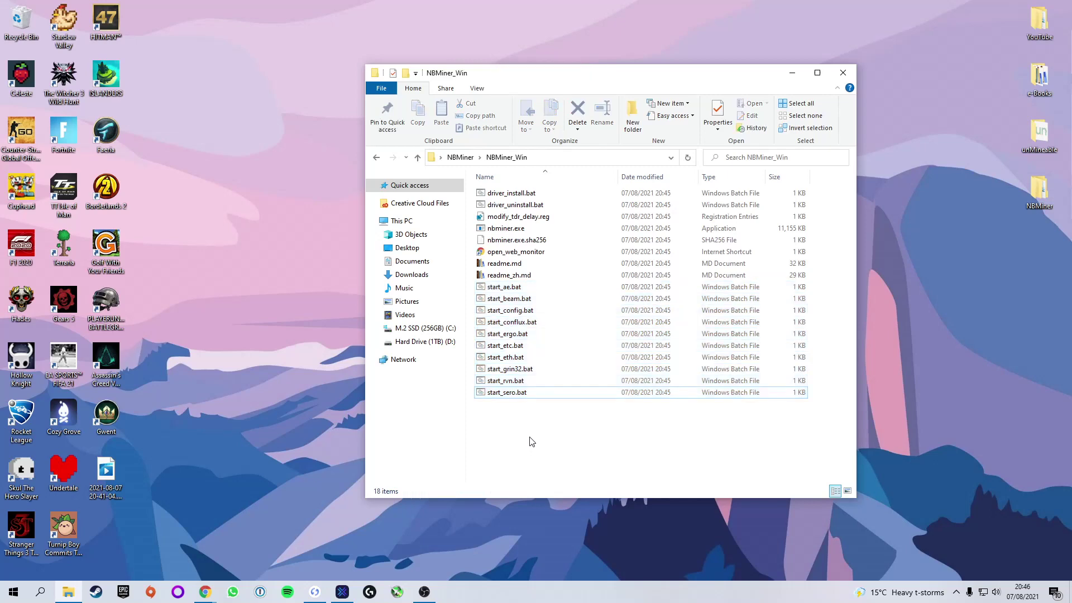
# - Choose Edit from start_etc.bat's right-click menu
pyautogui.click(523, 349)
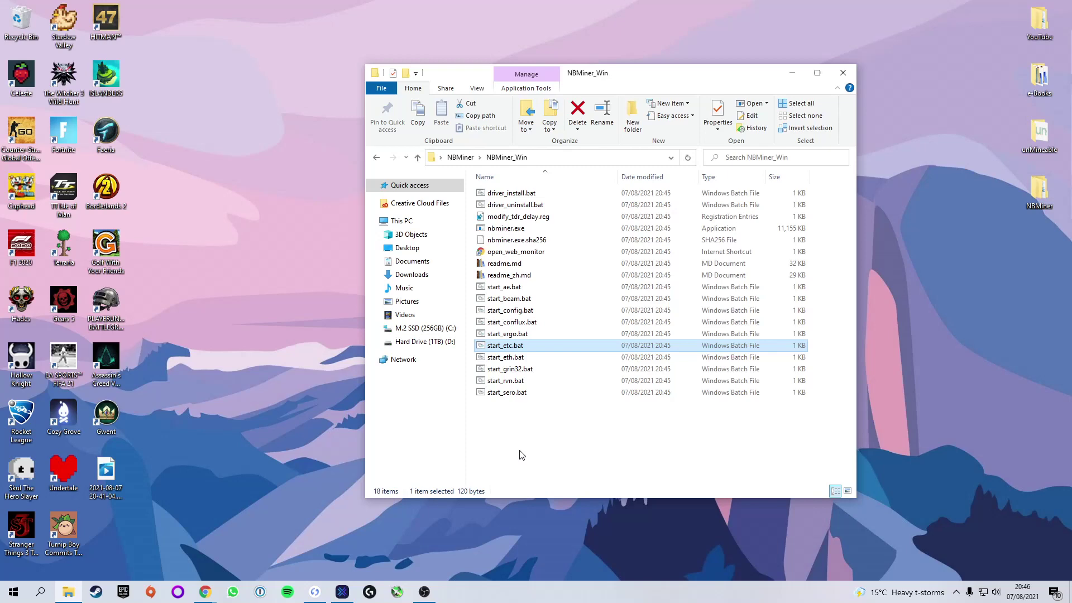
pyautogui.rightClick(519, 349)
pyautogui.click(538, 369)
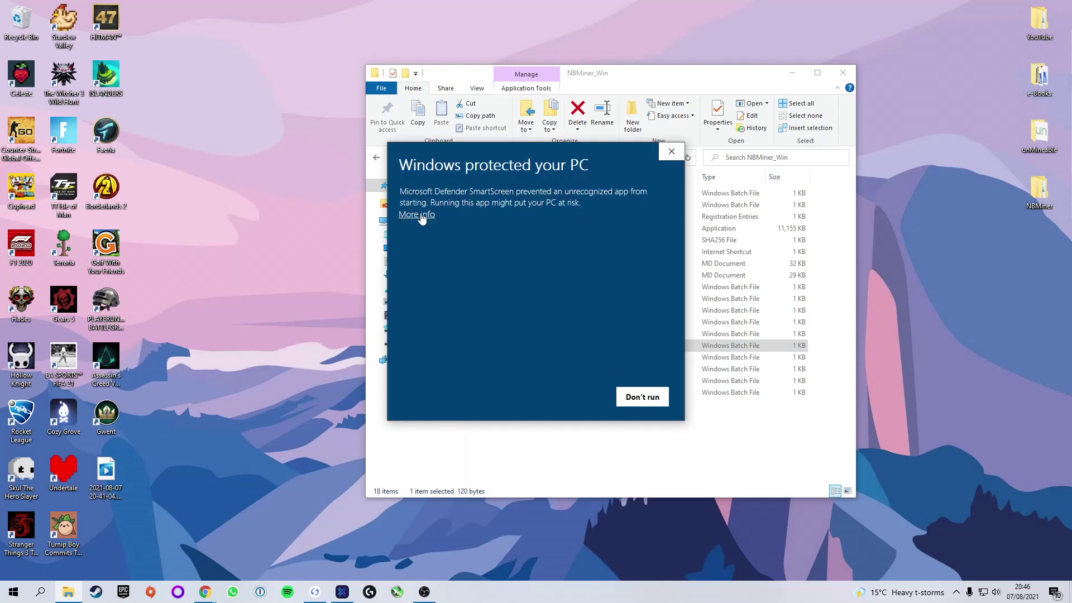
# - Let SmartScreen run start_etc.bat anyway and move the Notepad window up
pyautogui.click(419, 215)
pyautogui.click(572, 397)
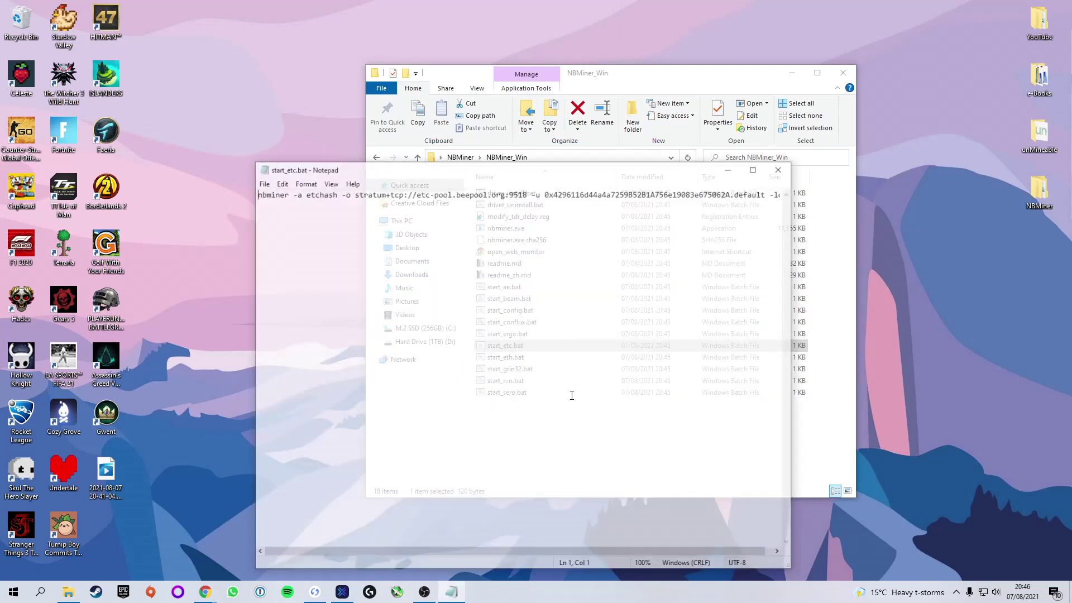
pyautogui.moveTo(459, 175); pyautogui.dragTo(469, 129)
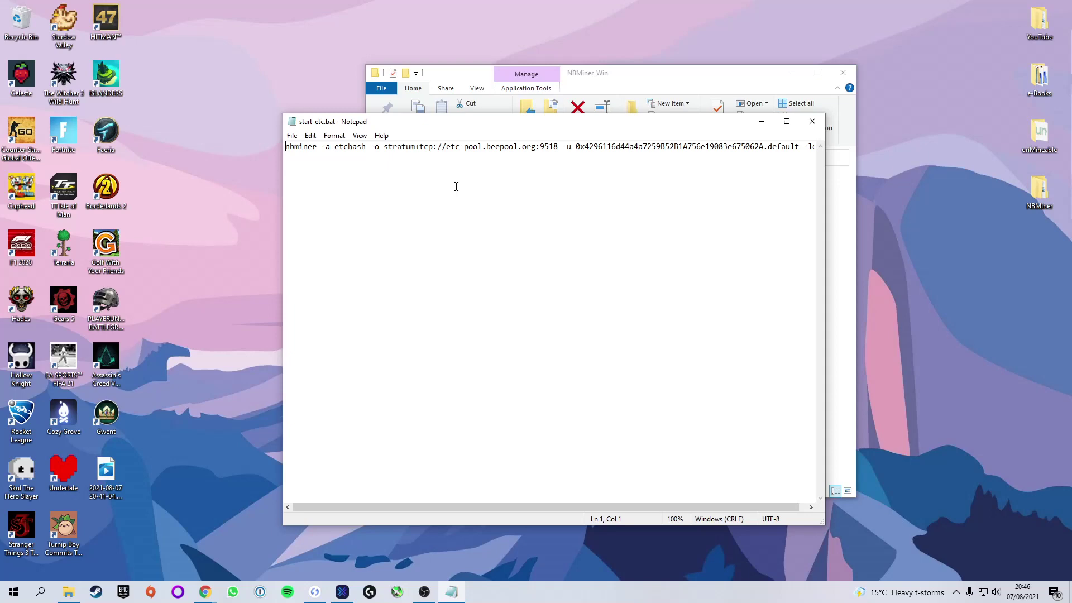
# - Highlight nbminer, the -a and -o options, and the etc-pool.beepool.org:9518 pool address
pyautogui.doubleClick(297, 145)
pyautogui.moveTo(322, 146); pyautogui.dragTo(367, 146)
pyautogui.moveTo(372, 147); pyautogui.dragTo(379, 146)
pyautogui.moveTo(384, 147); pyautogui.dragTo(558, 149)
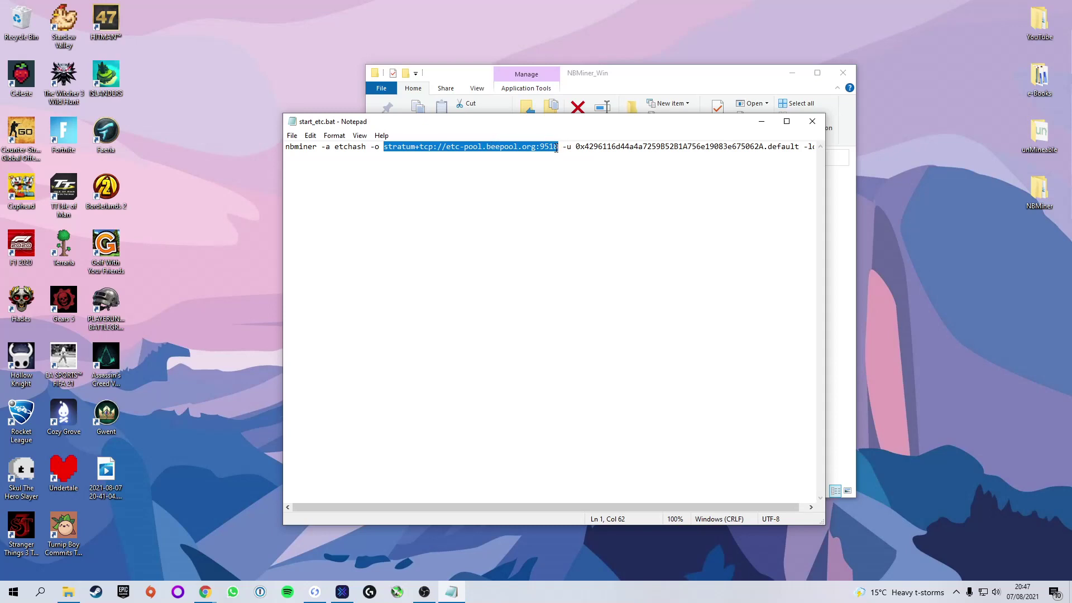
pyautogui.click(205, 592)
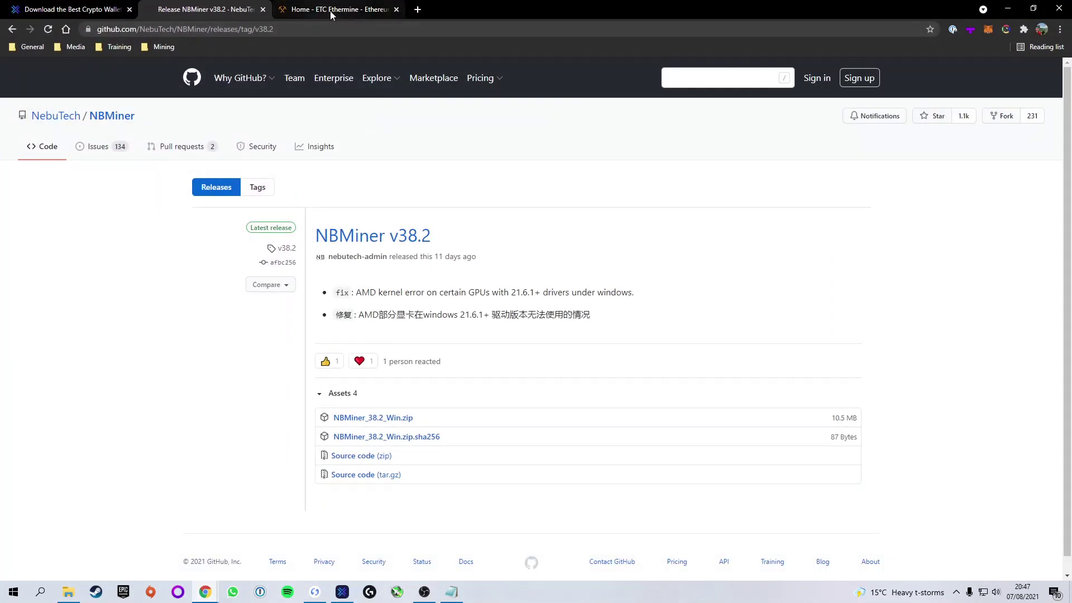
# - Open Ethermine's ETC getting-started guide and copy the Europe server address eu1-etc.ethermine.org
pyautogui.click(332, 10)
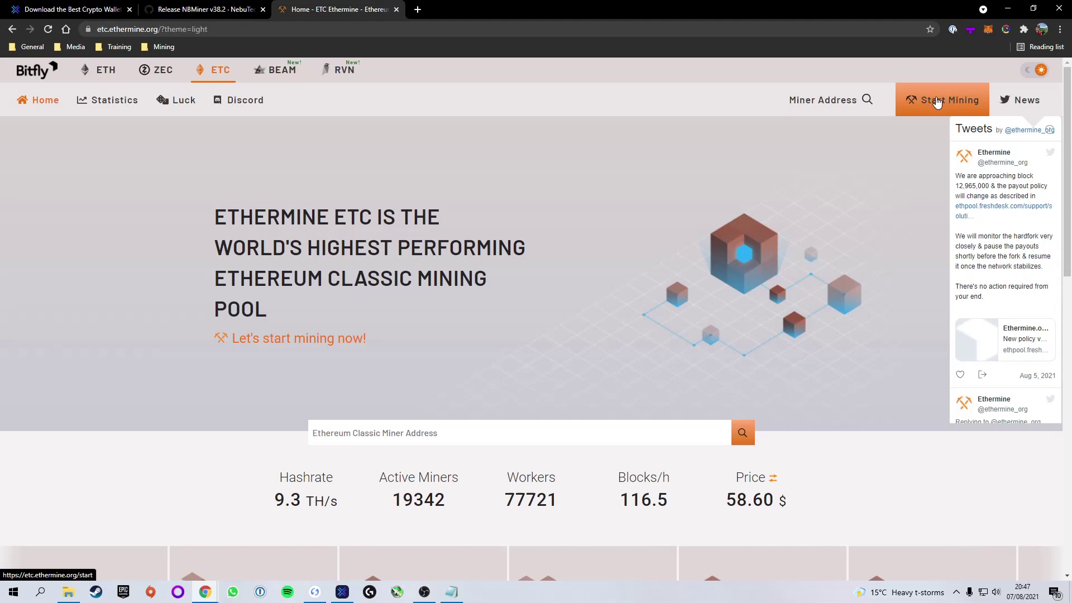
pyautogui.click(937, 102)
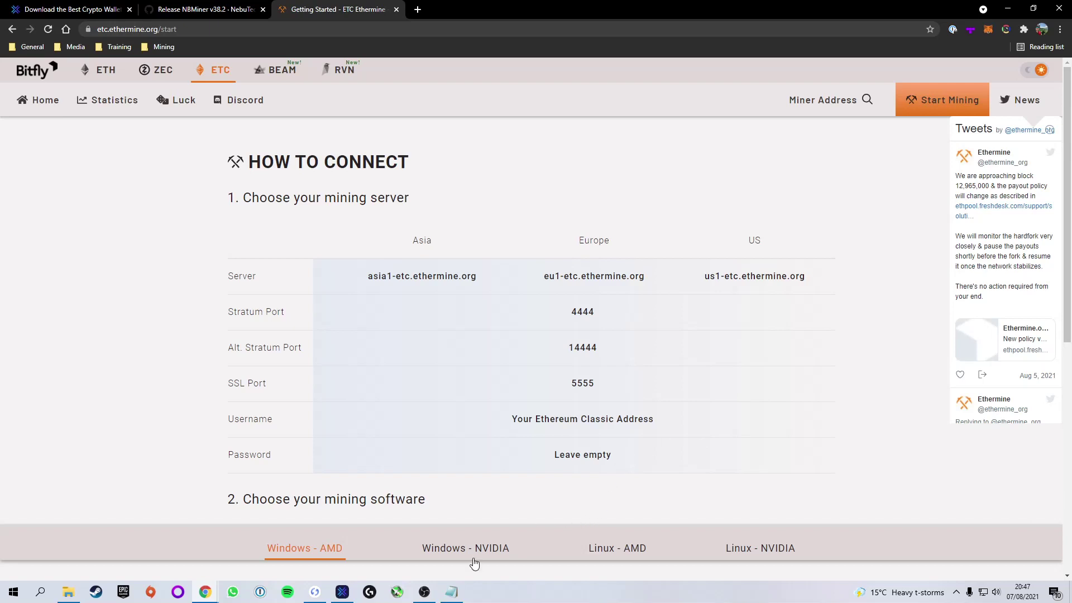
pyautogui.click(452, 592)
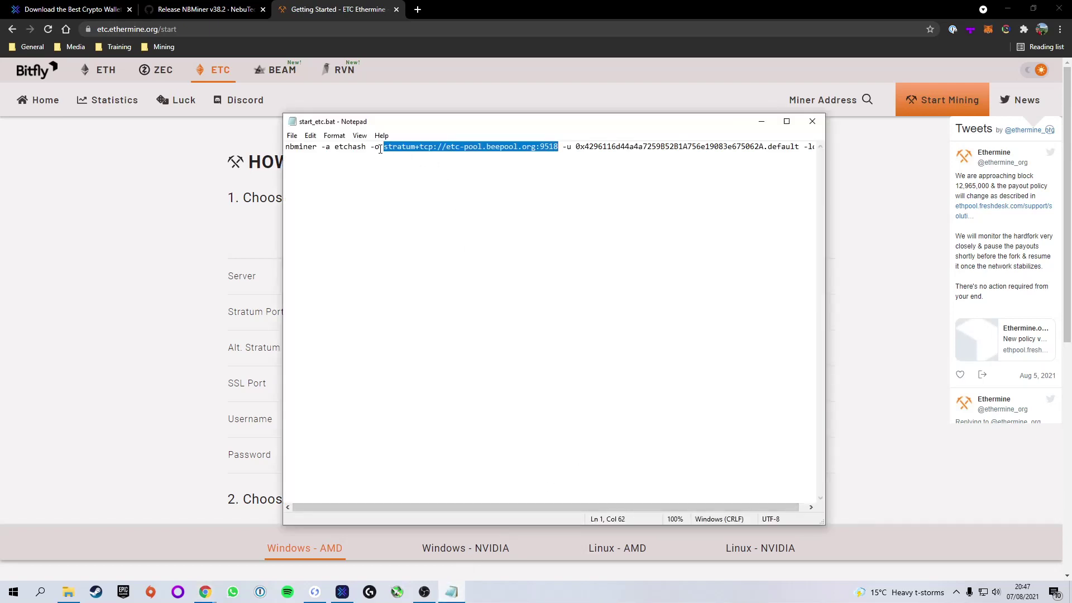
pyautogui.click(761, 121)
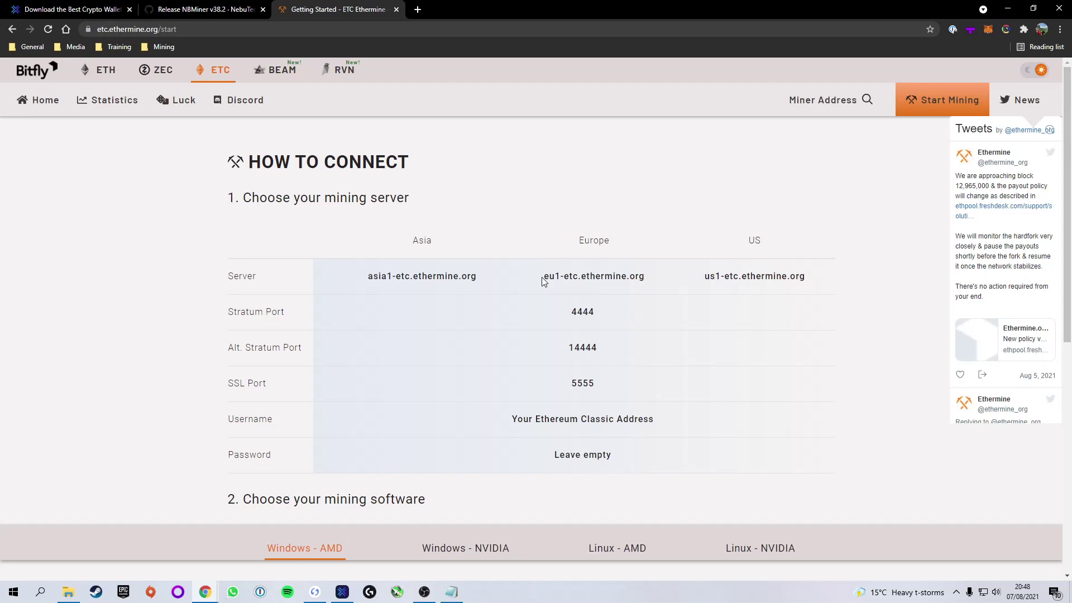
pyautogui.moveTo(543, 278); pyautogui.dragTo(644, 276)
pyautogui.hotkey('ctrl', 'c')
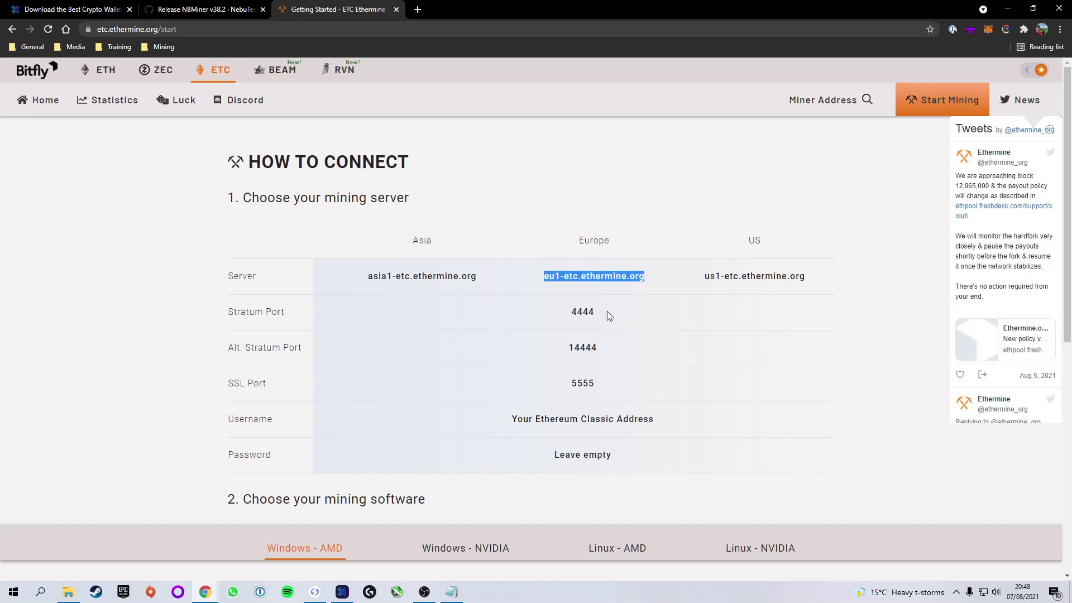
# - Replace the old beepool pool host in start_etc.bat with eu1-etc.ethermine.org
pyautogui.click(454, 590)
pyautogui.click(398, 146)
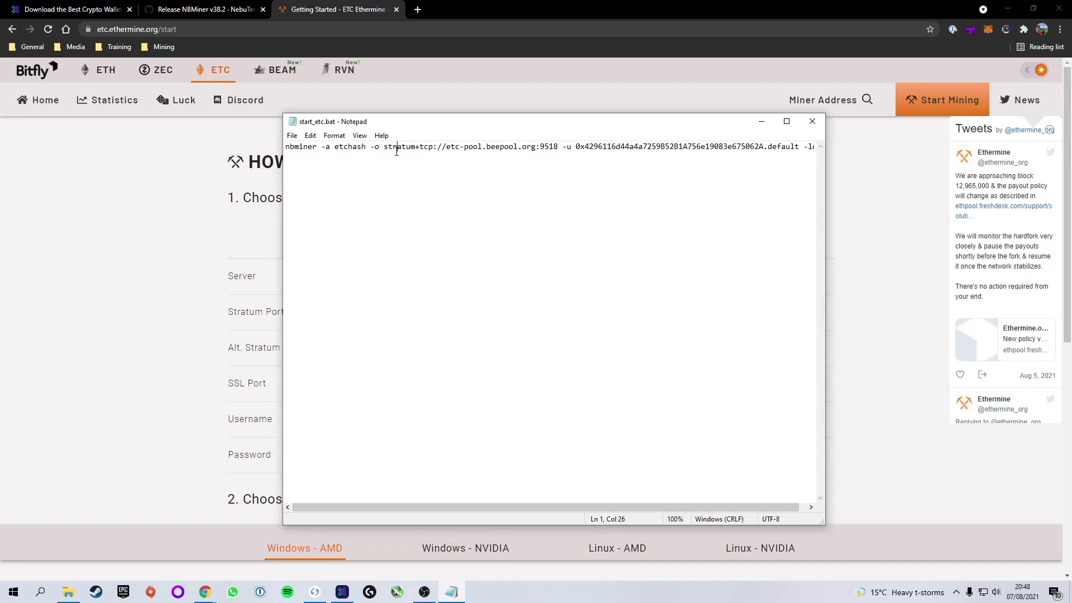
pyautogui.moveTo(384, 147); pyautogui.dragTo(536, 139)
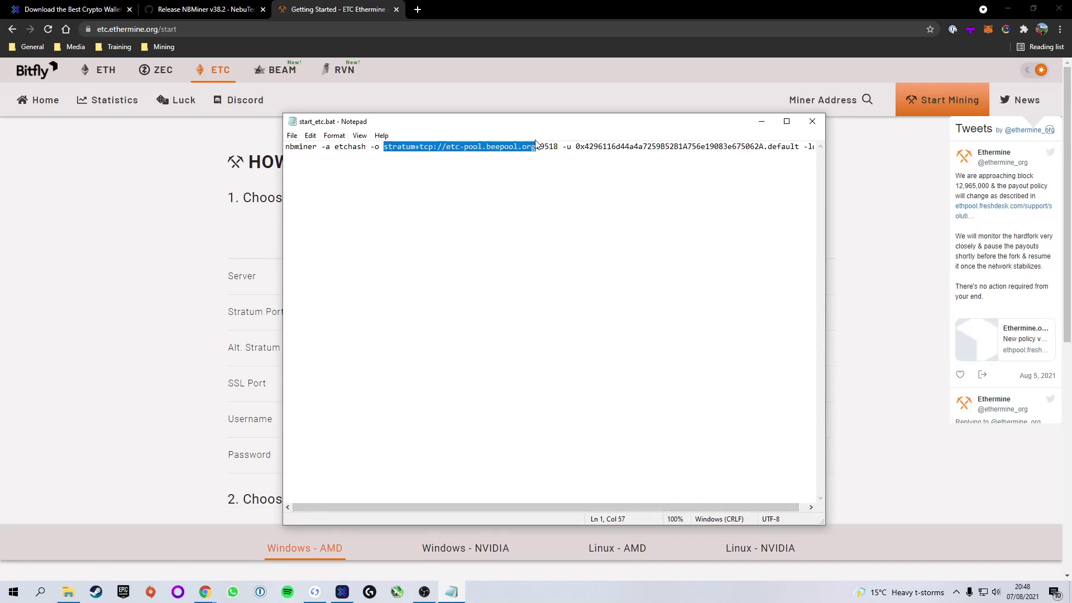
pyautogui.hotkey('ctrl', 'v')
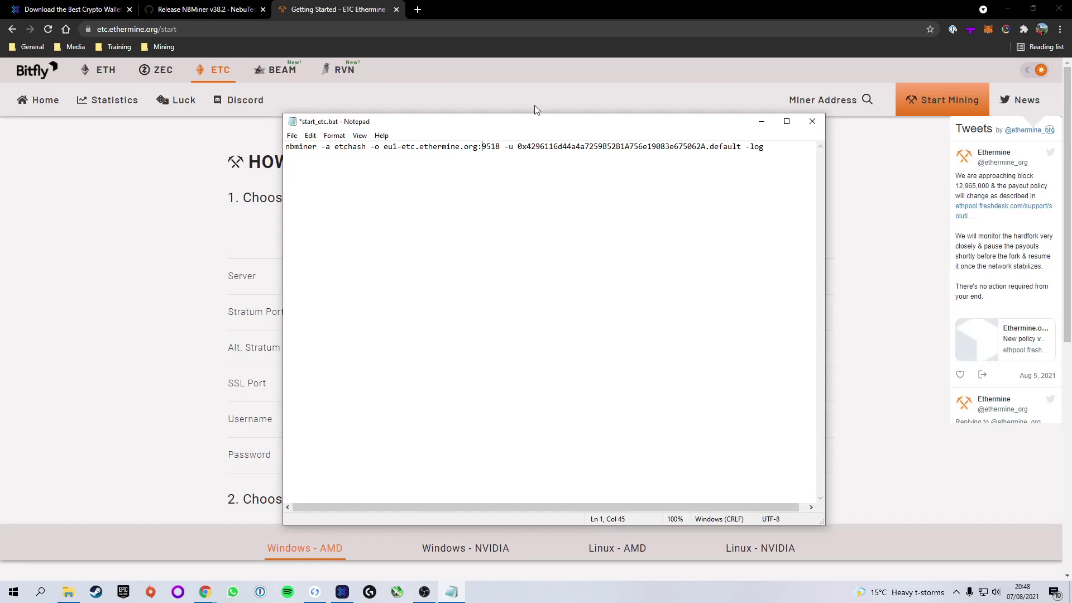
pyautogui.moveTo(529, 127); pyautogui.dragTo(520, 423)
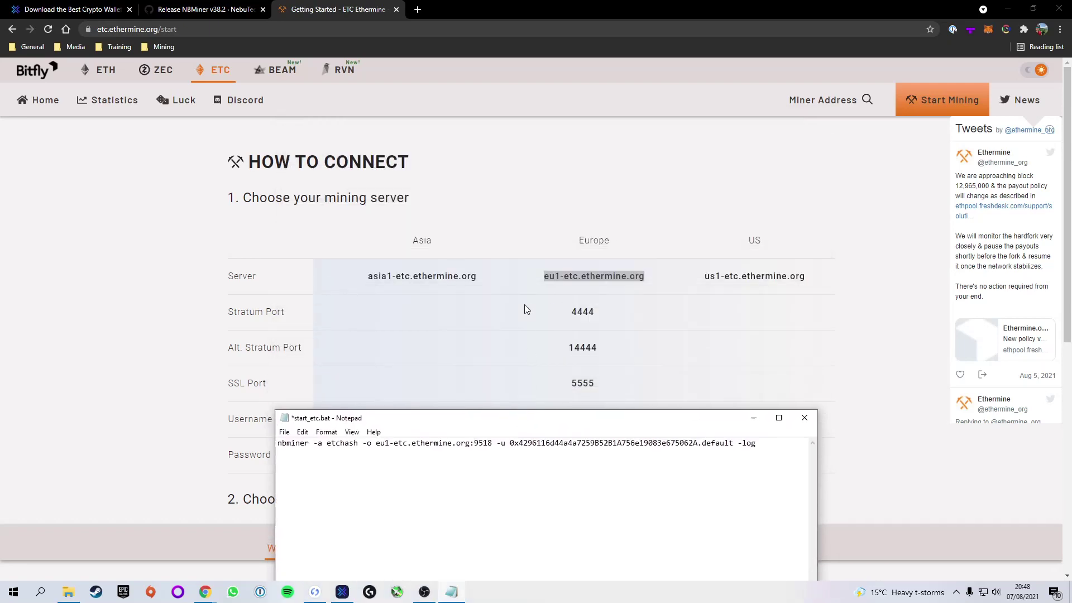
pyautogui.click(435, 312)
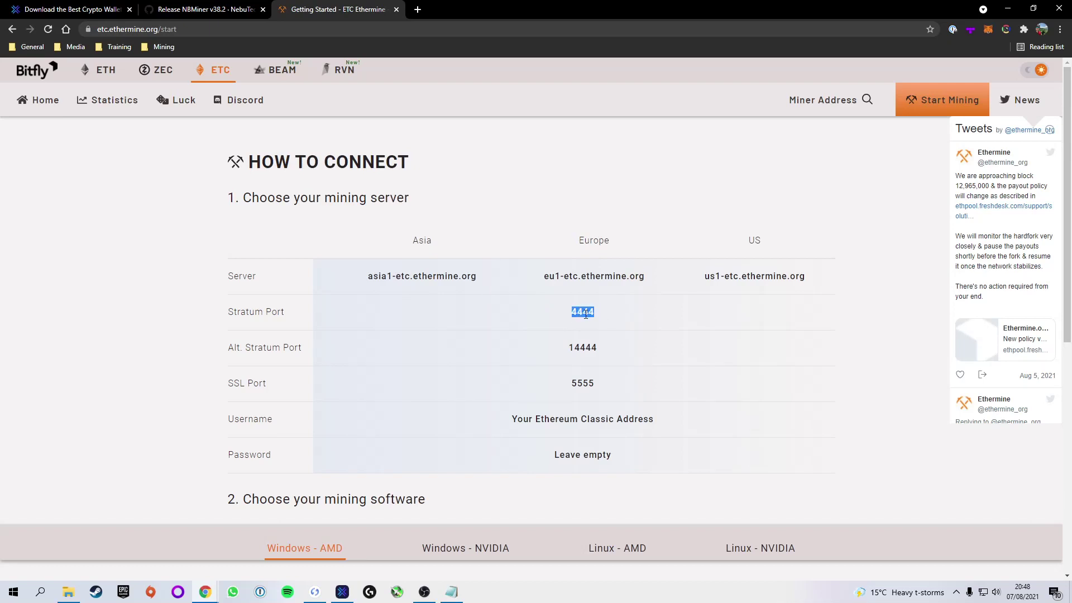
pyautogui.click(451, 592)
pyautogui.moveTo(550, 420); pyautogui.dragTo(568, 170)
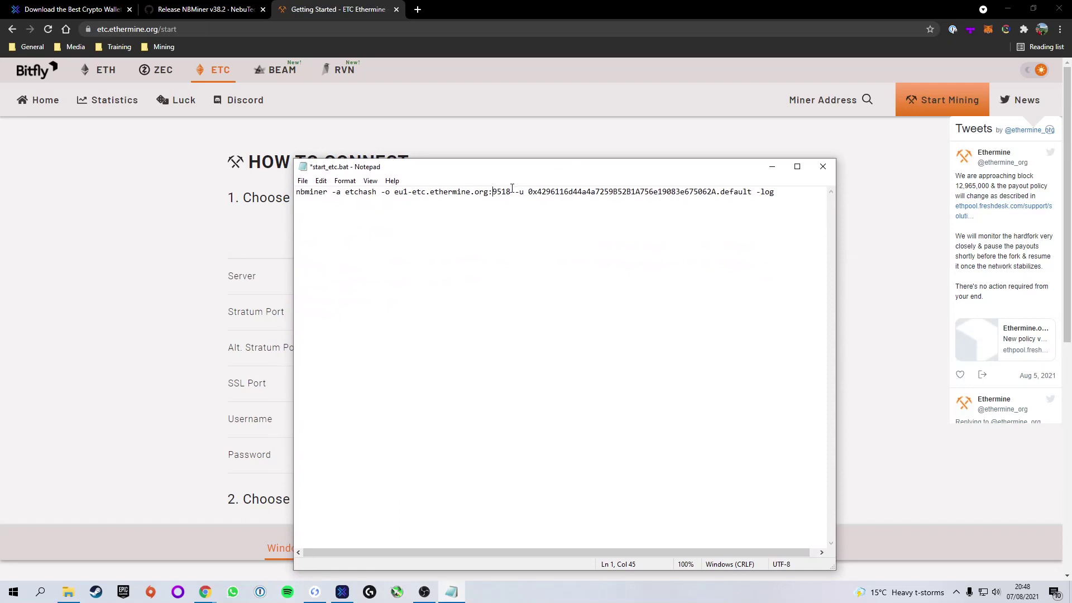
pyautogui.moveTo(510, 192); pyautogui.dragTo(495, 193)
pyautogui.write('4444')
pyautogui.moveTo(448, 170); pyautogui.dragTo(575, 348)
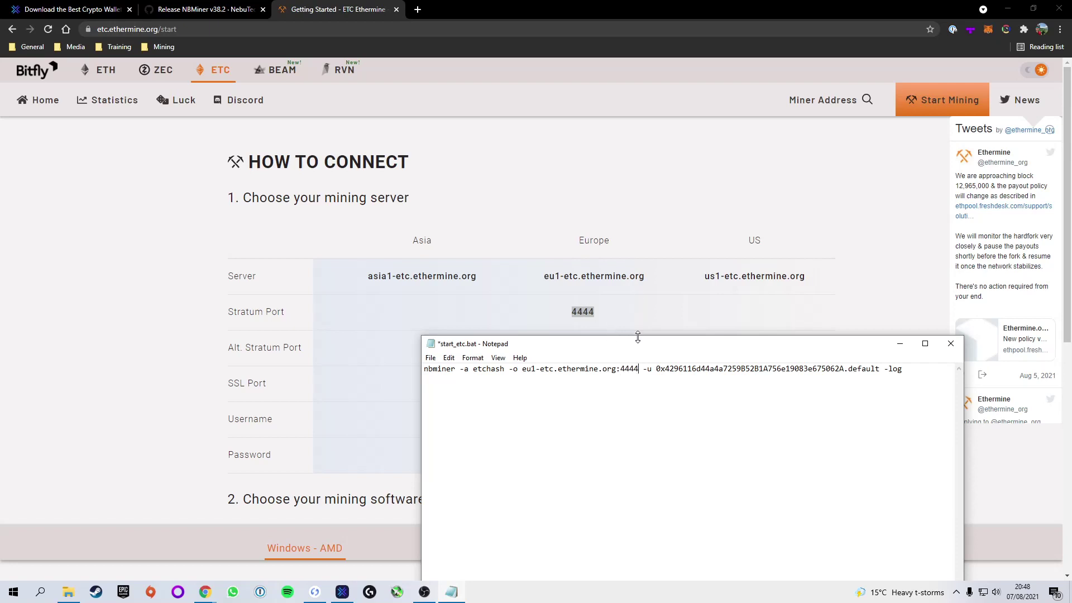
pyautogui.moveTo(575, 343); pyautogui.dragTo(429, 135)
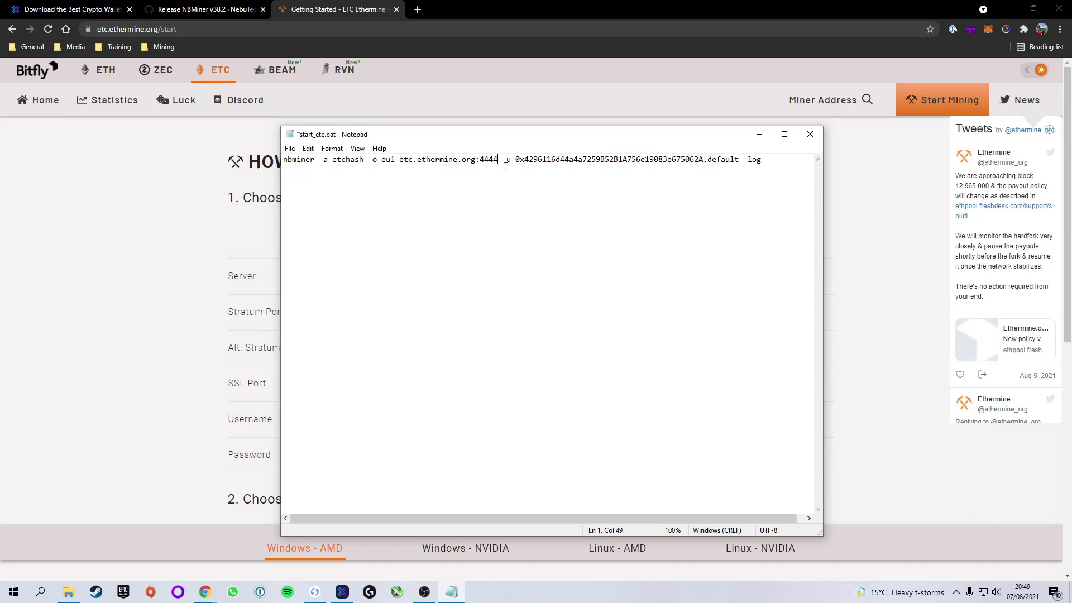
# - Copy the Ethereum Classic 1 account's receiving address from Ledger Live
pyautogui.moveTo(316, 595)
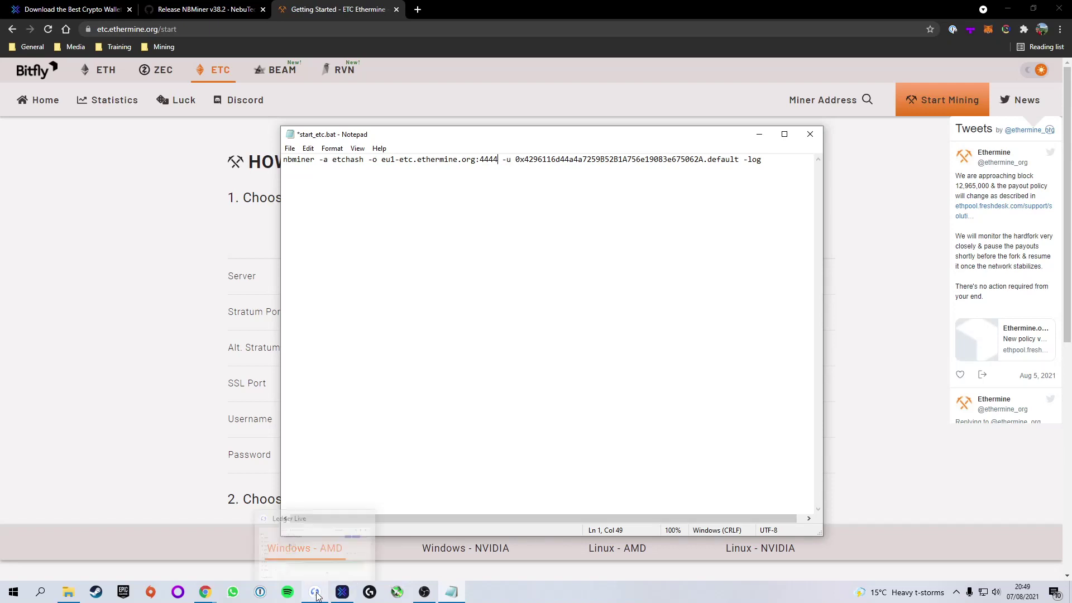
pyautogui.click(316, 596)
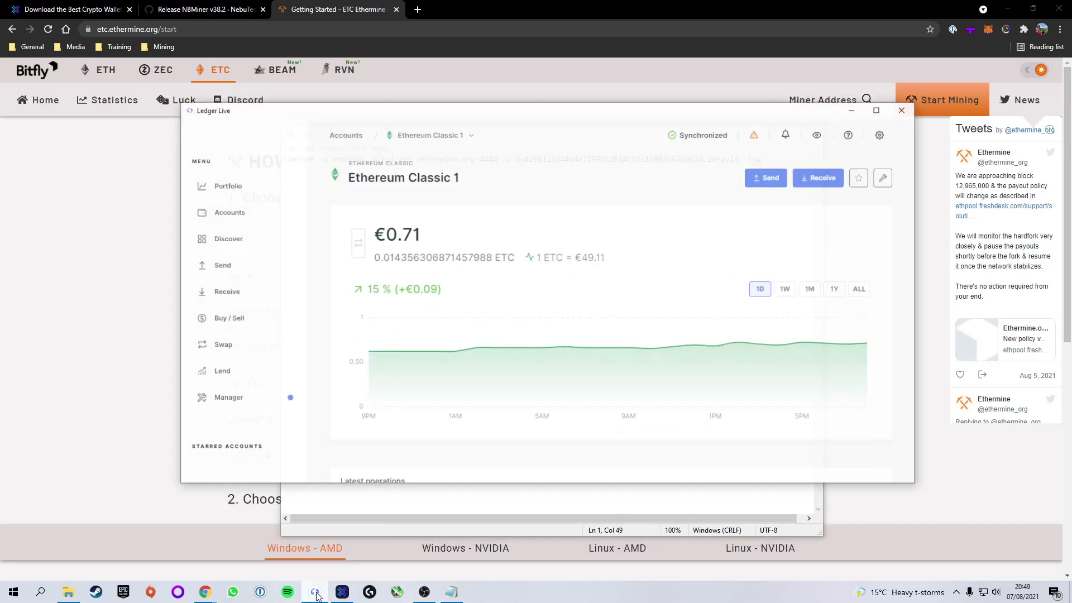
pyautogui.click(817, 172)
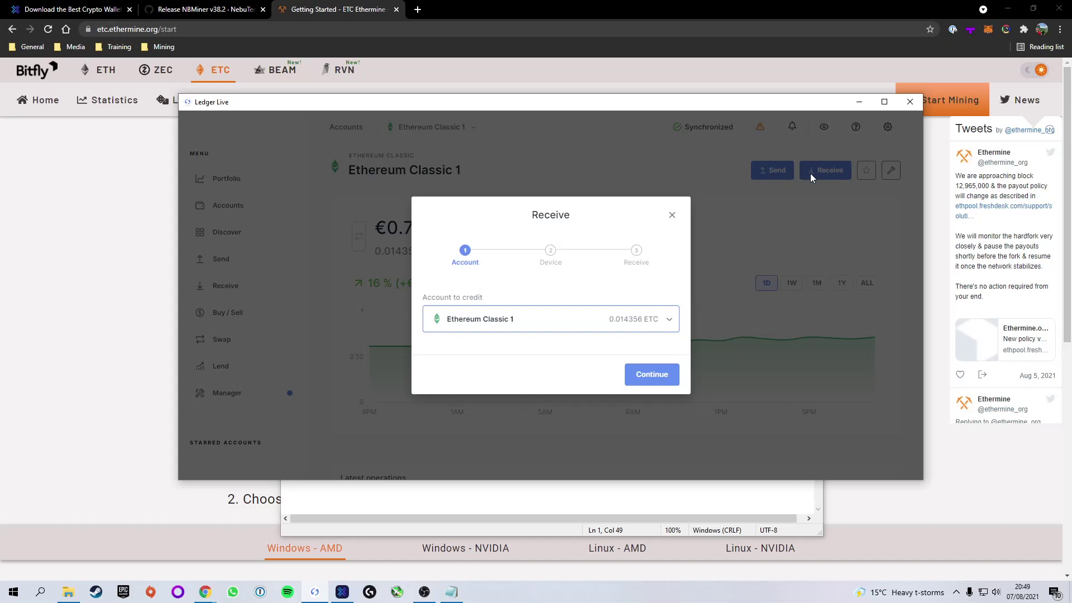
pyautogui.click(647, 374)
pyautogui.click(631, 427)
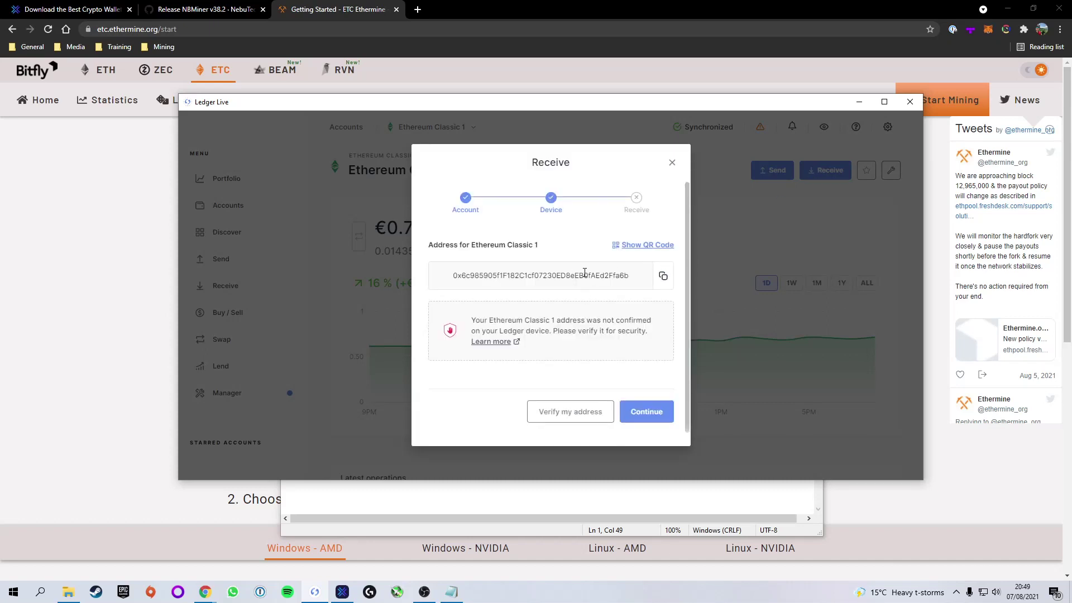
pyautogui.click(664, 276)
pyautogui.click(646, 411)
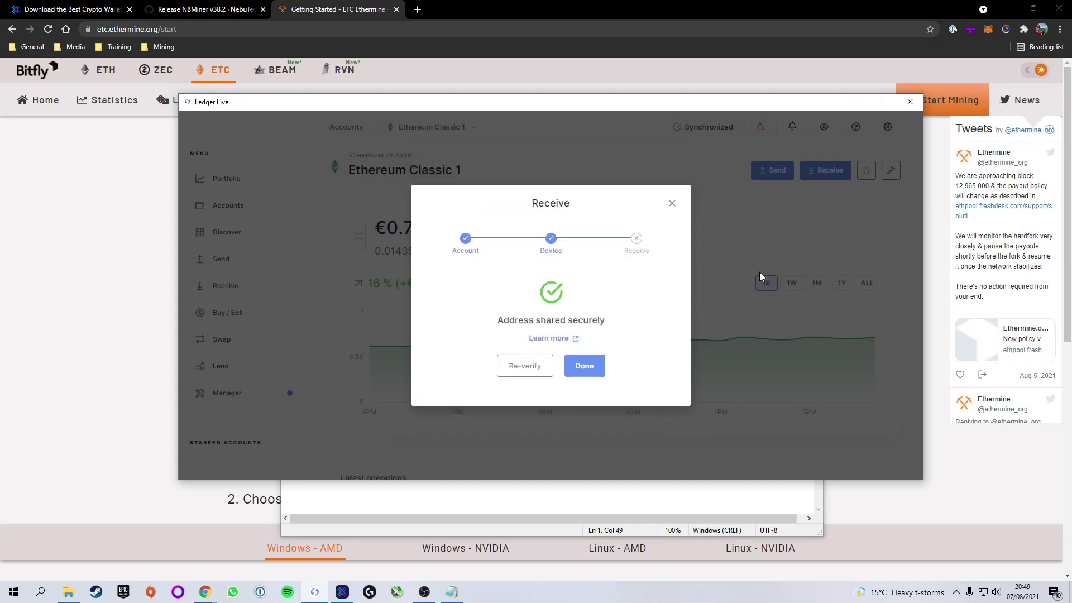
pyautogui.click(859, 101)
# - View Exodus's Ethereum Classic receiving address for comparison, then put Exodus away
pyautogui.click(342, 592)
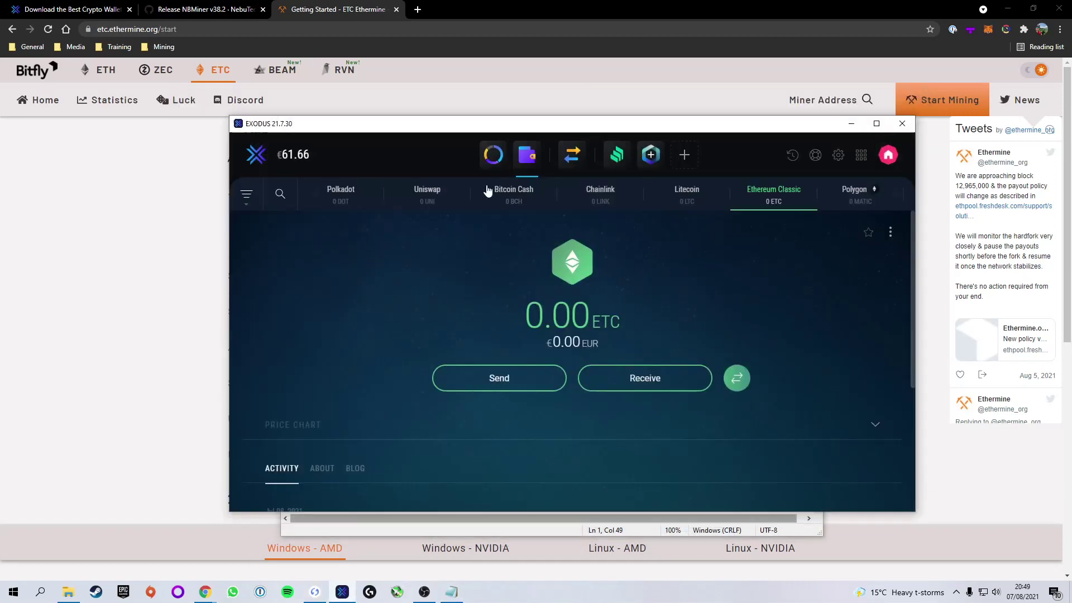
pyautogui.click(650, 378)
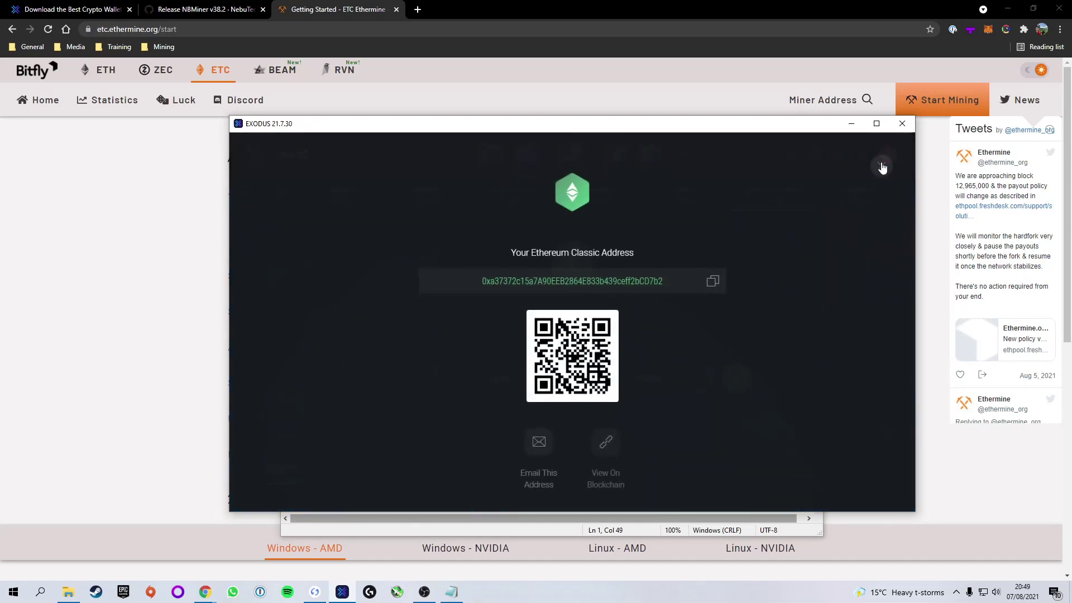
pyautogui.click(881, 166)
pyautogui.click(852, 125)
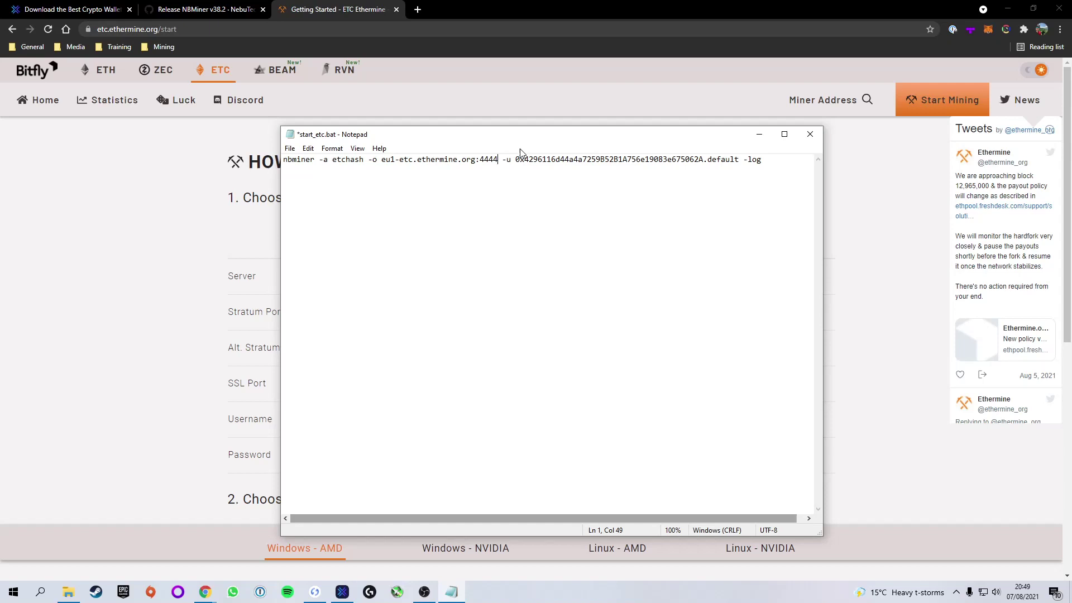
# - Paste the copied Ethereum Classic wallet address and rename the worker from default to 2070
pyautogui.moveTo(515, 159); pyautogui.dragTo(704, 154)
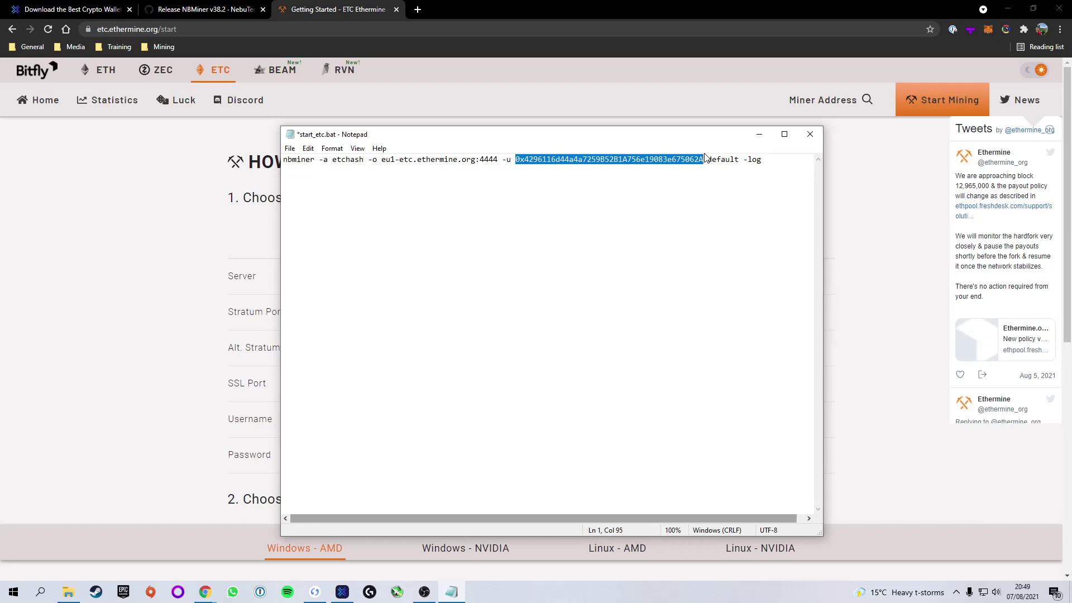
pyautogui.write('0x6c985905f1F182C1cf07230ED8eEB0fAEd2Ffa6b')
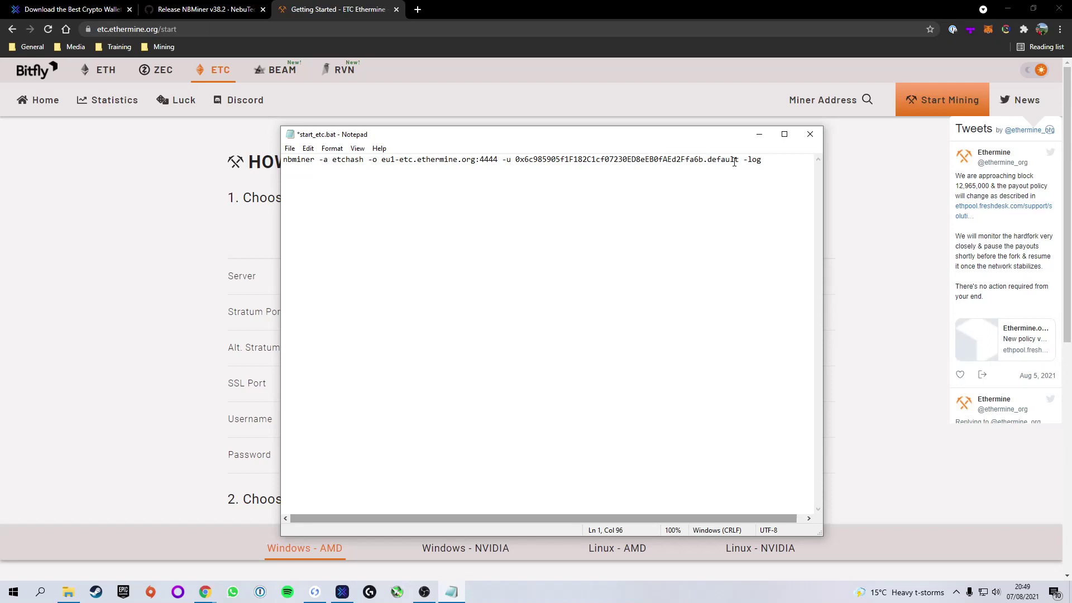
pyautogui.moveTo(739, 160); pyautogui.dragTo(708, 161)
pyautogui.write('2070.')
# - Save start_etc.bat and close Notepad
pyautogui.click(290, 149)
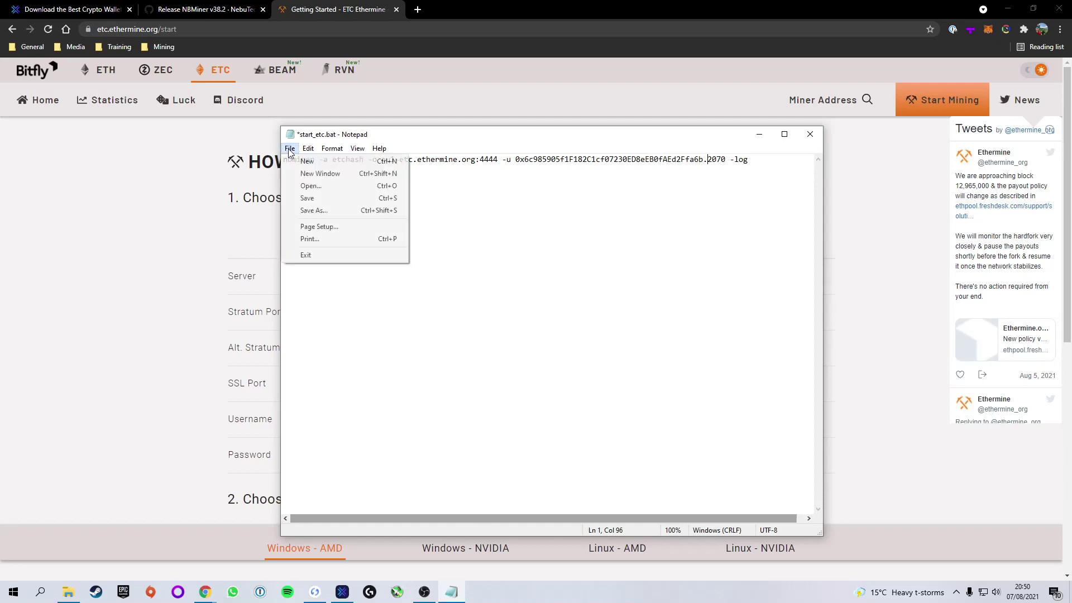
pyautogui.click(307, 199)
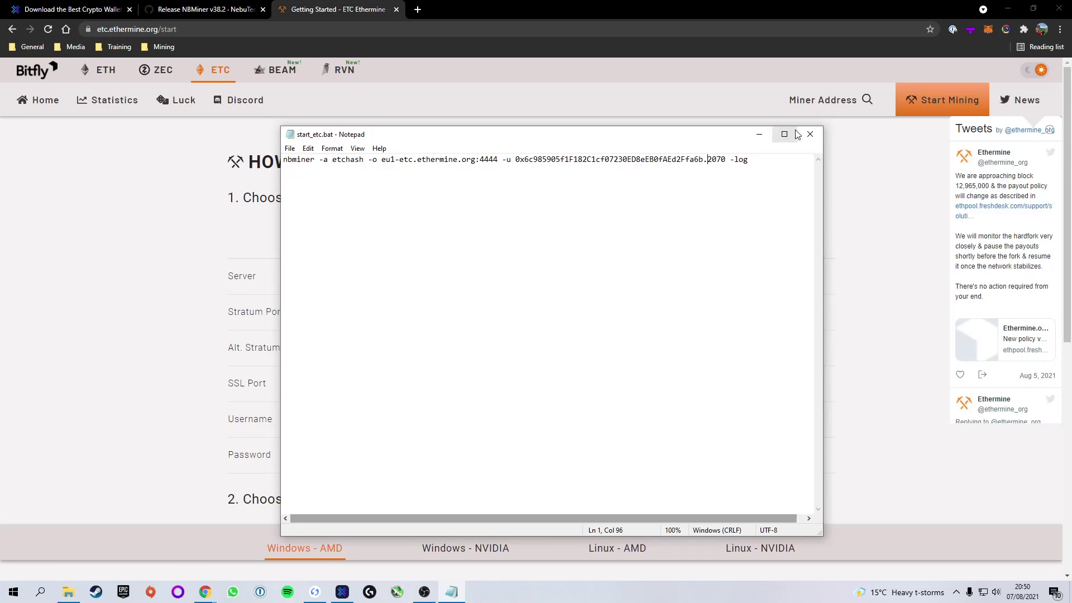
pyautogui.click(810, 134)
# - Run start_etc.bat from the NBMiner_Win folder and center the NBMiner log window
pyautogui.click(1008, 8)
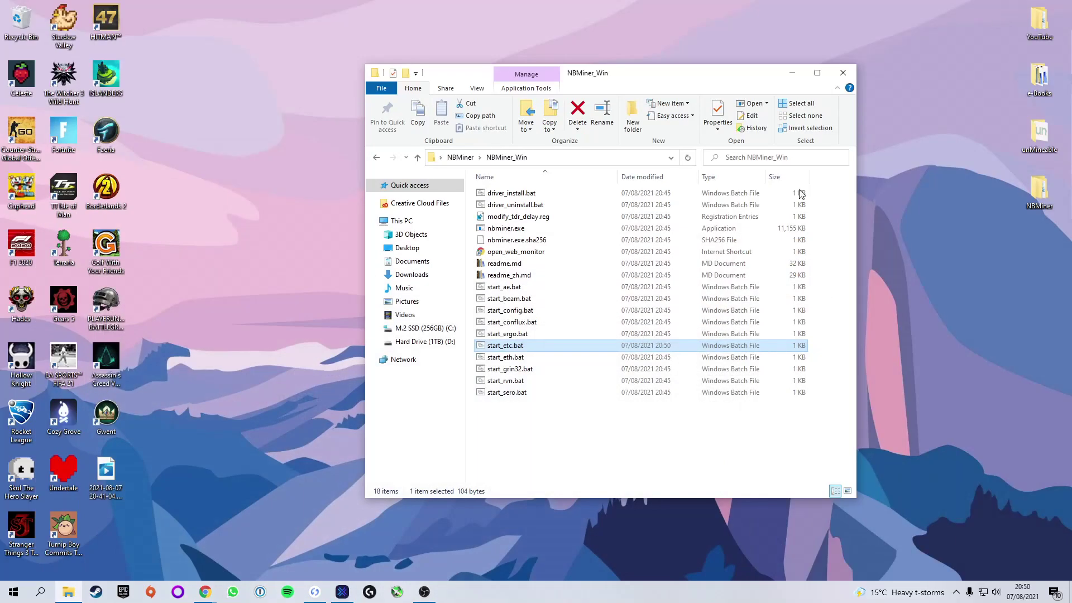
pyautogui.click(580, 448)
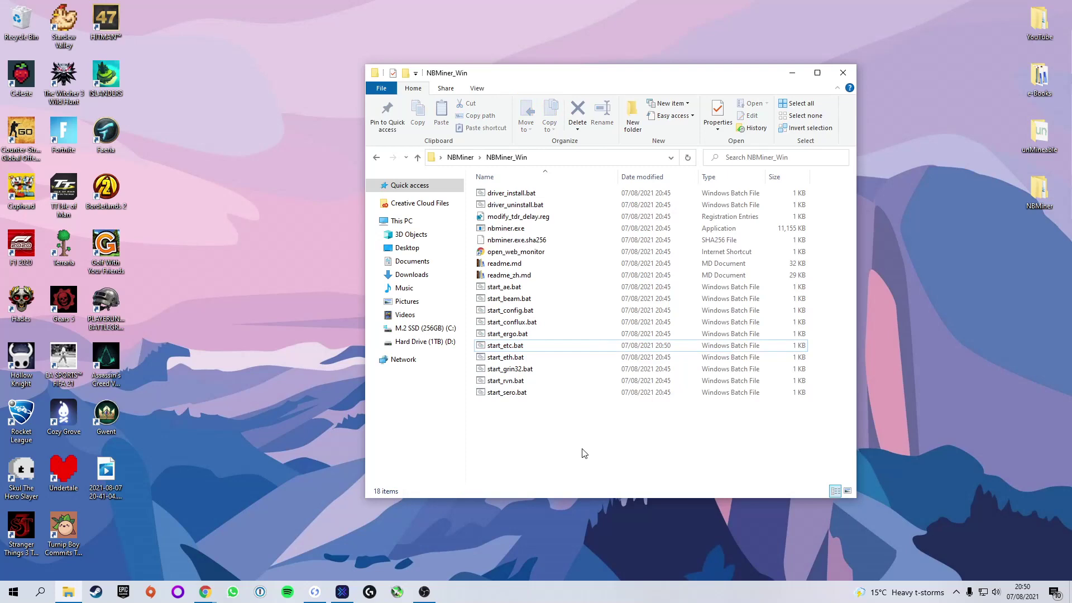
pyautogui.doubleClick(530, 349)
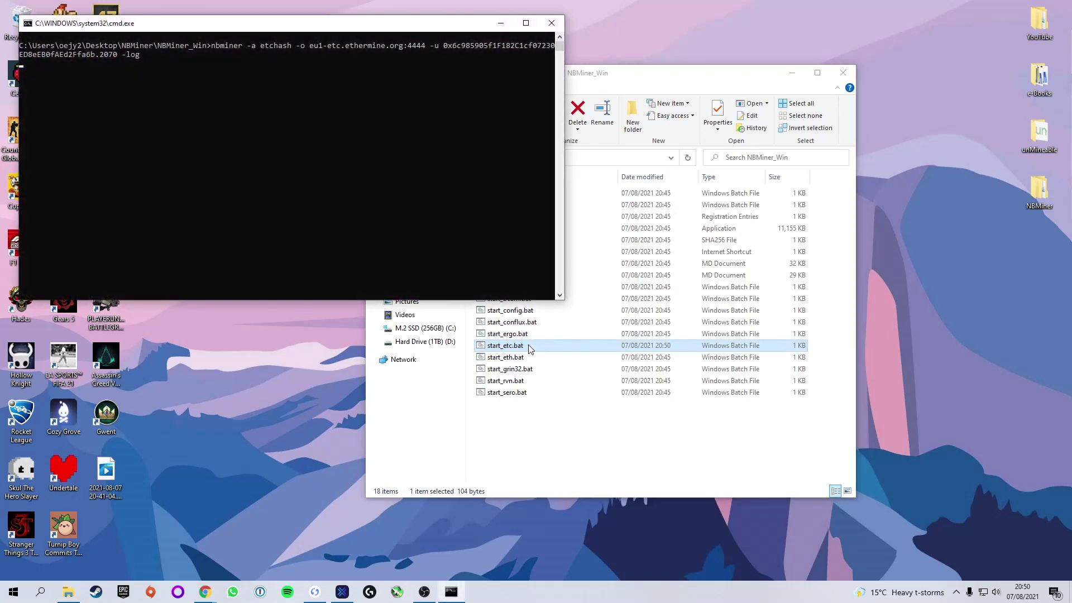
pyautogui.click(793, 72)
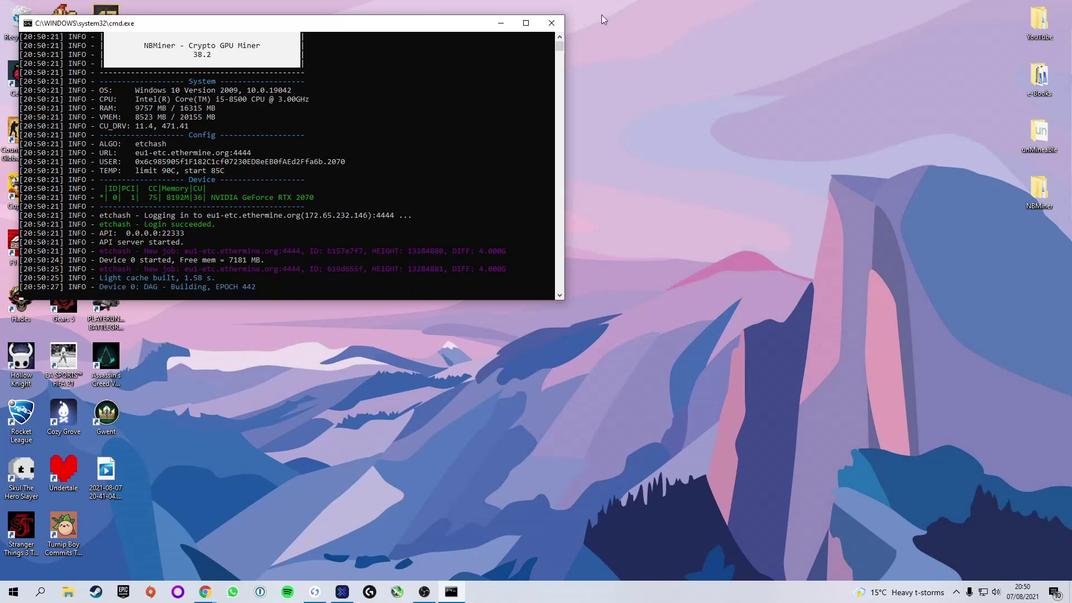
pyautogui.moveTo(312, 28); pyautogui.dragTo(579, 114)
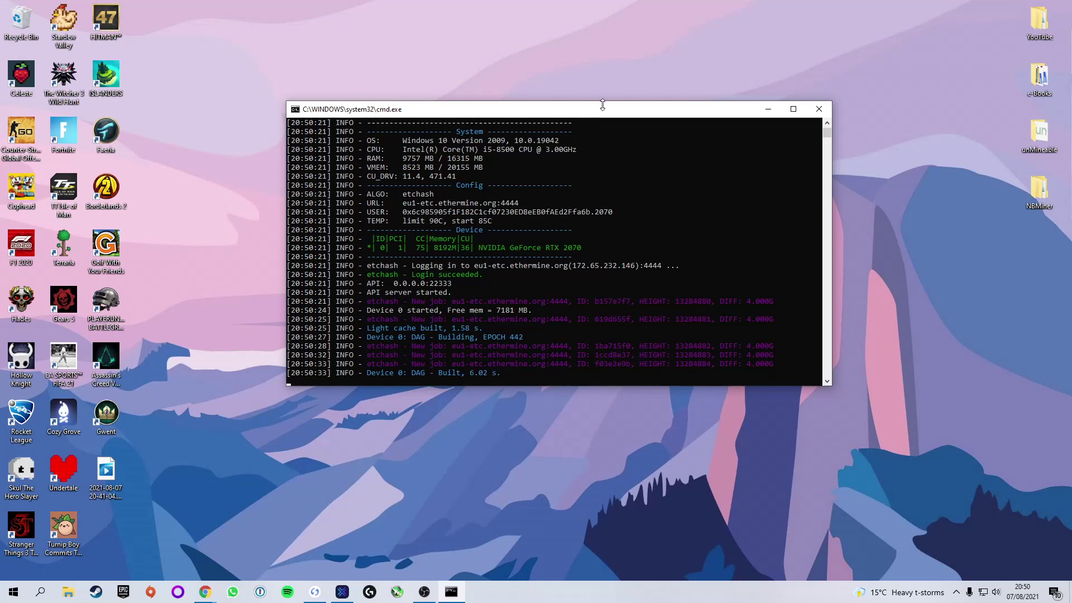
# - Look up the new wallet address's miner dashboard on the ETC Ethermine page and scroll through it
pyautogui.click(211, 596)
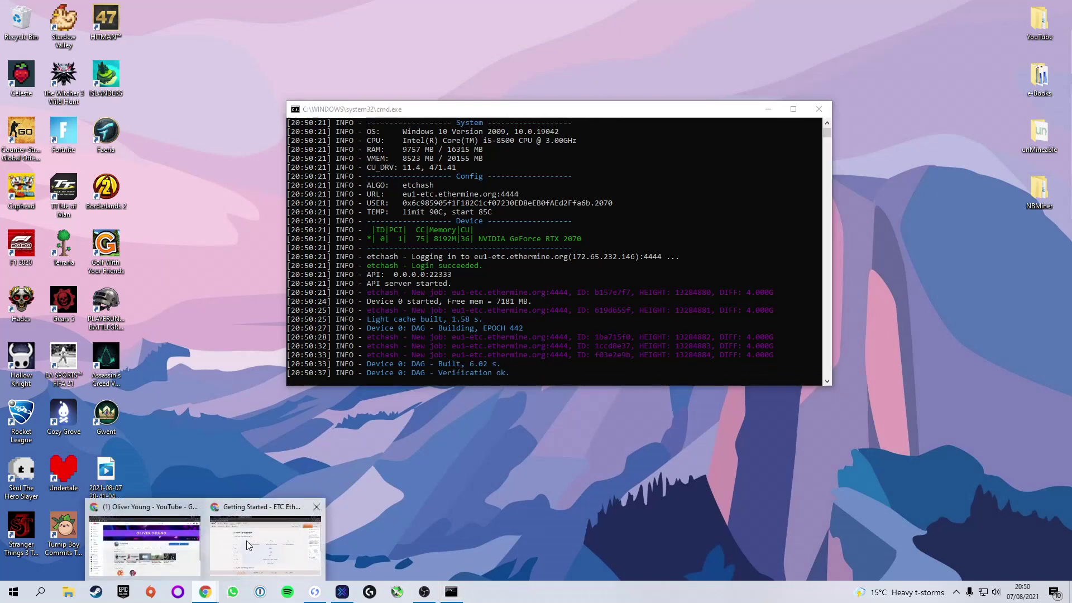
pyautogui.click(244, 539)
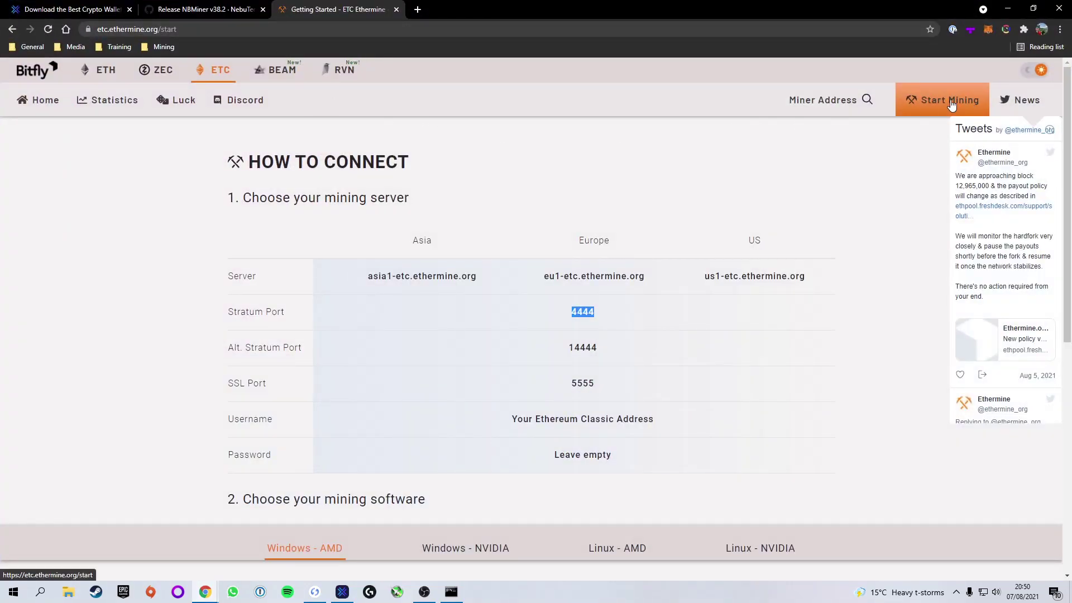
pyautogui.click(845, 99)
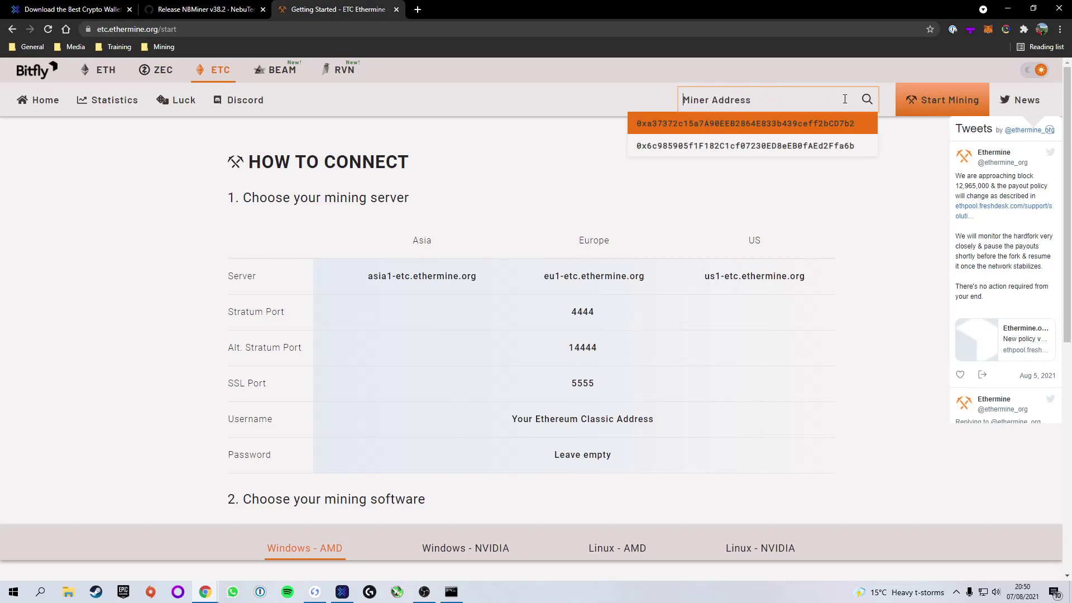
pyautogui.write('0x6c985905f1F182C1cf07230ED8eEB0fAEd2Ffa6b')
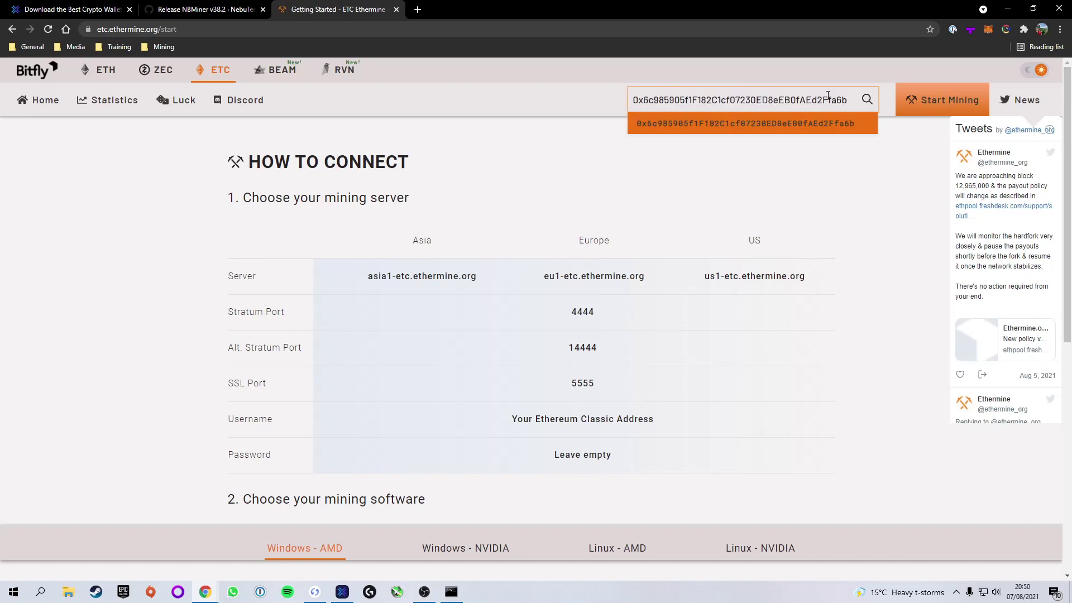
pyautogui.press('Return')
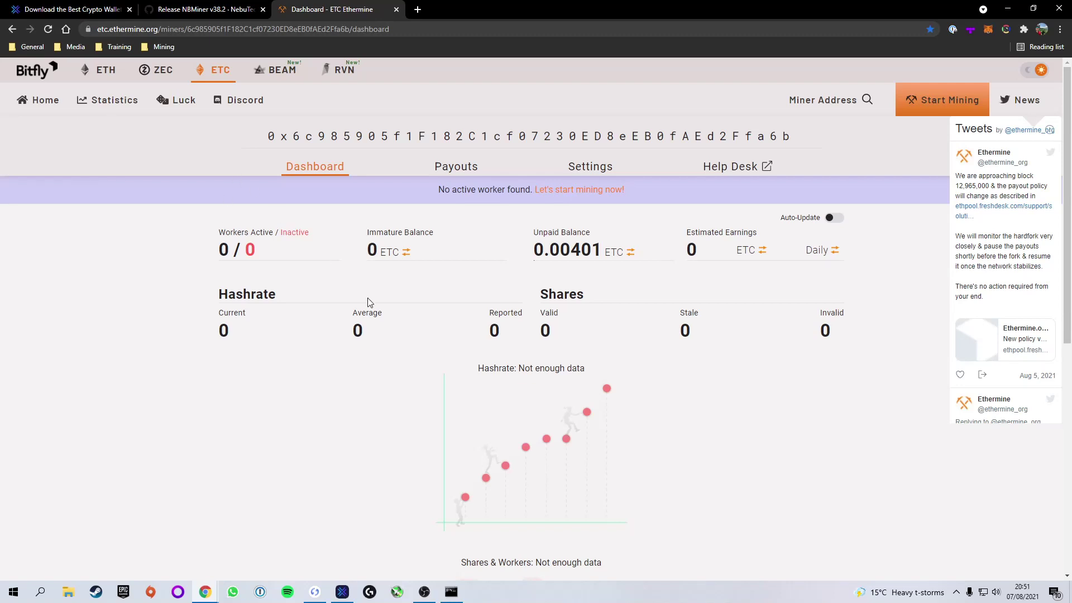
pyautogui.moveTo(625, 246)
pyautogui.scroll(-2, 344, 309)
pyautogui.scroll(-5, 432, 343)
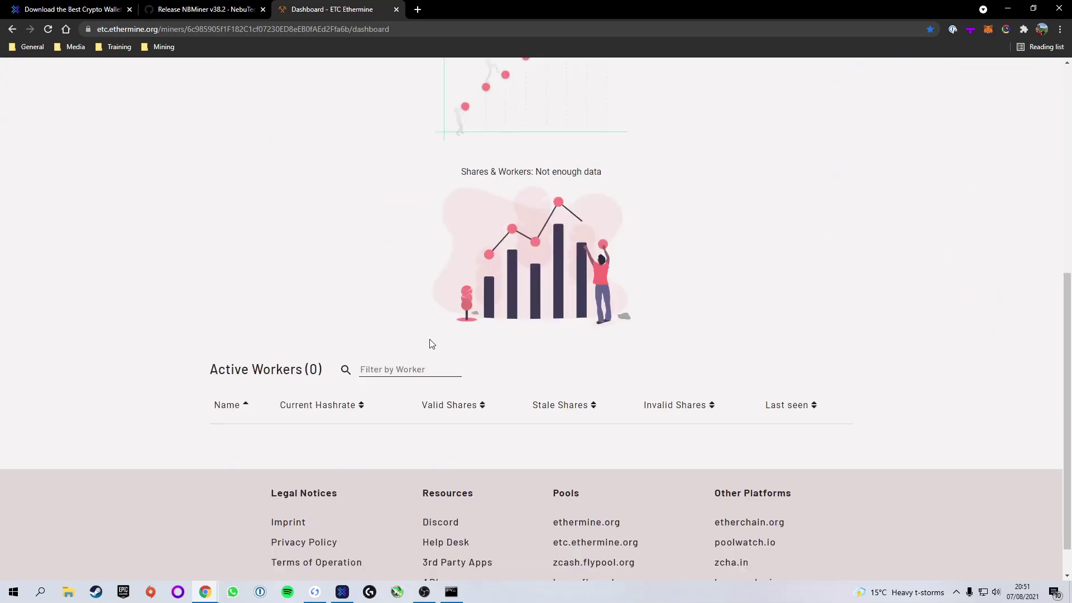
pyautogui.scroll(4, 432, 343)
pyautogui.scroll(-4, 431, 343)
pyautogui.scroll(5, 362, 255)
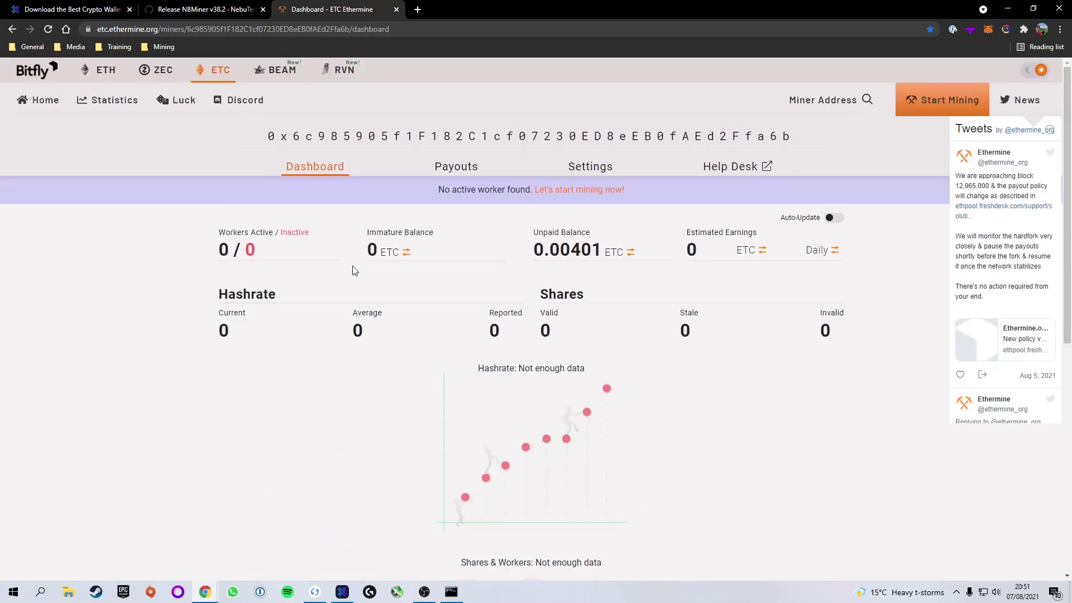
# - Review the address's Payouts and Settings pages, then bring the miner log back into view
pyautogui.click(456, 166)
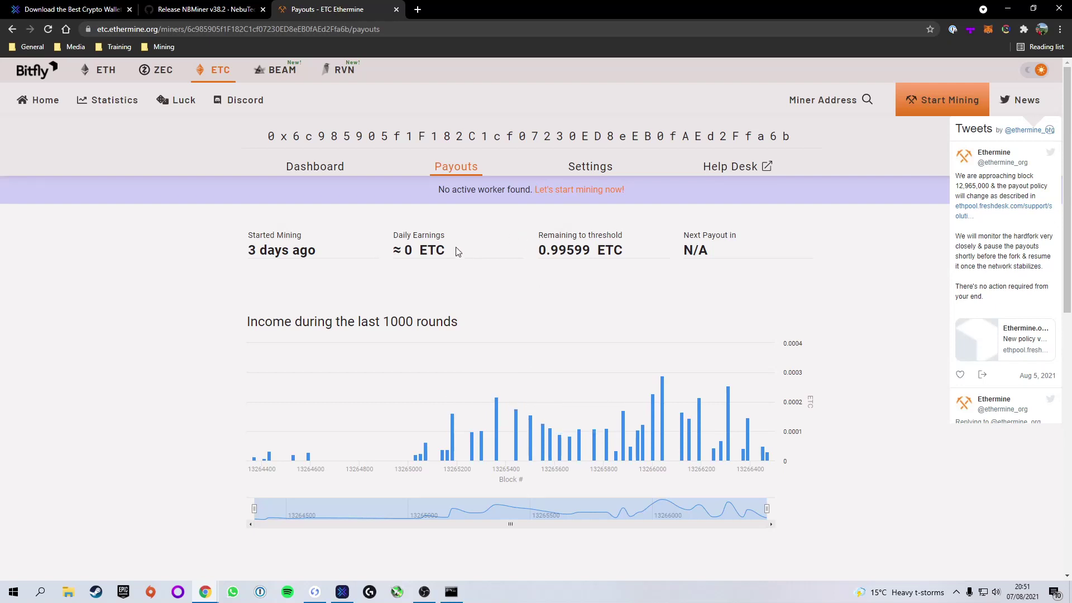
pyautogui.click(583, 167)
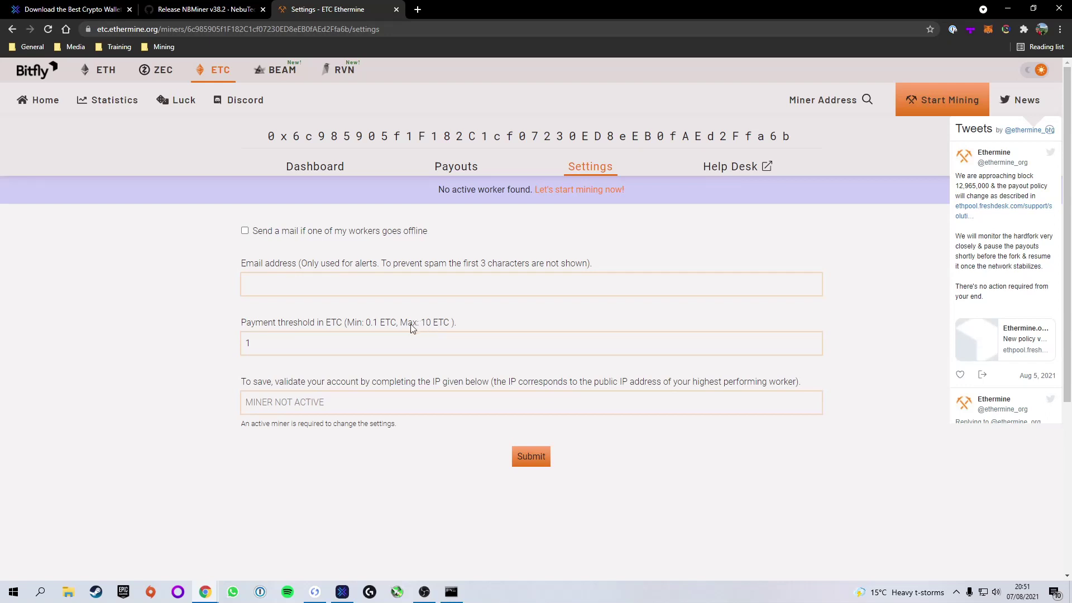
pyautogui.click(1007, 9)
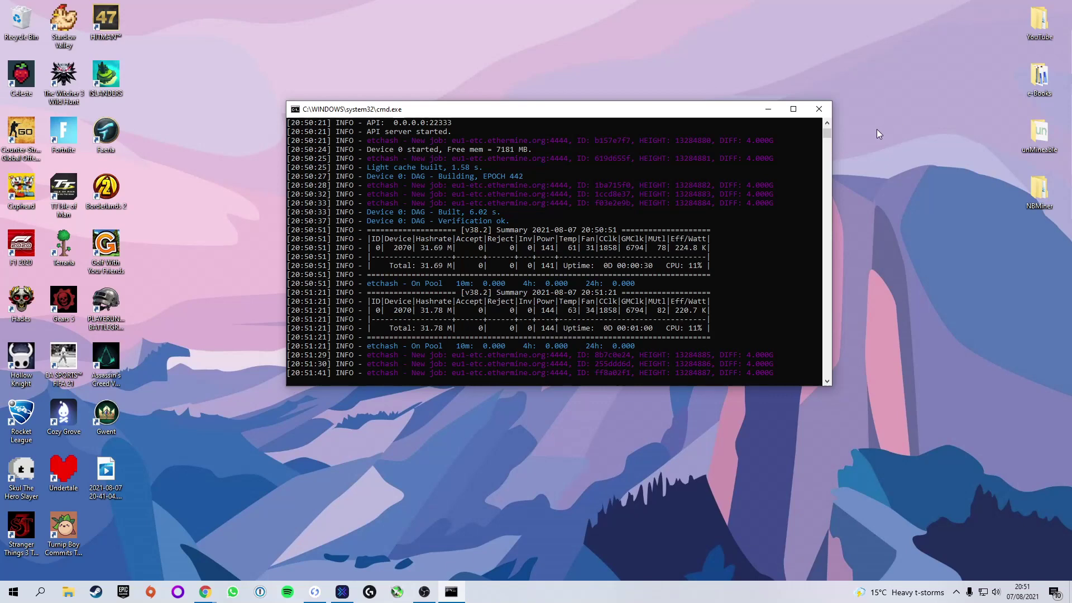
# - Minimize the cmd.exe window running NBMiner
pyautogui.click(768, 109)
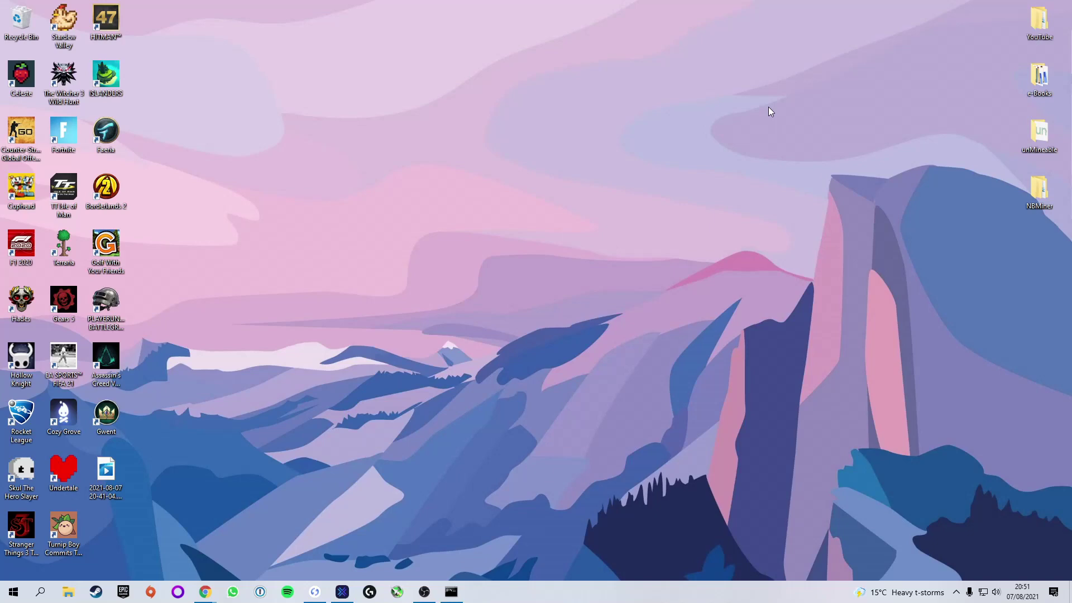